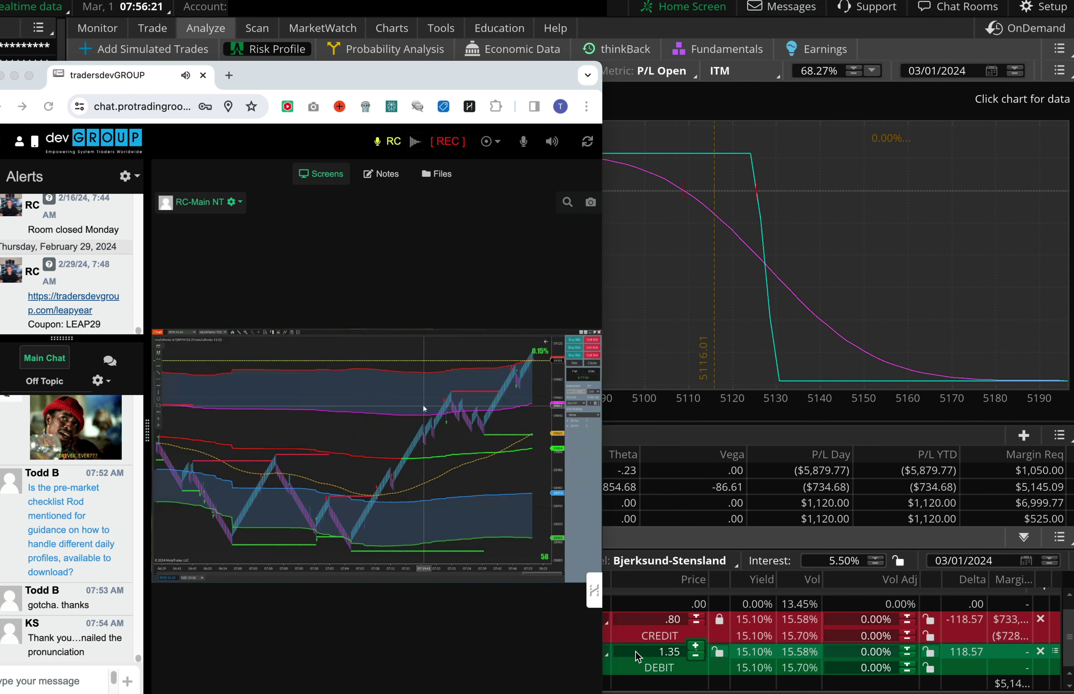
Create a duplicate order from the simulated BUY +14 SPX 5125/5130 call vertical
{"action": "left_click", "coordinate": [635, 651]}
{"action": "right_click", "coordinate": [636, 651]}
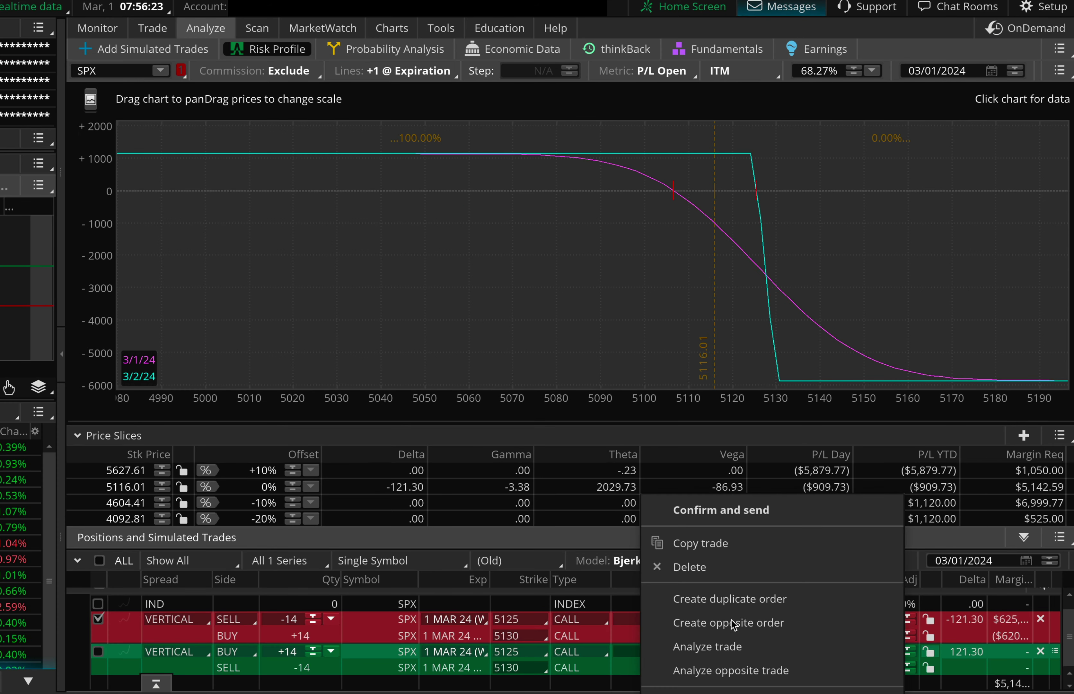
{"action": "left_click", "coordinate": [751, 597]}
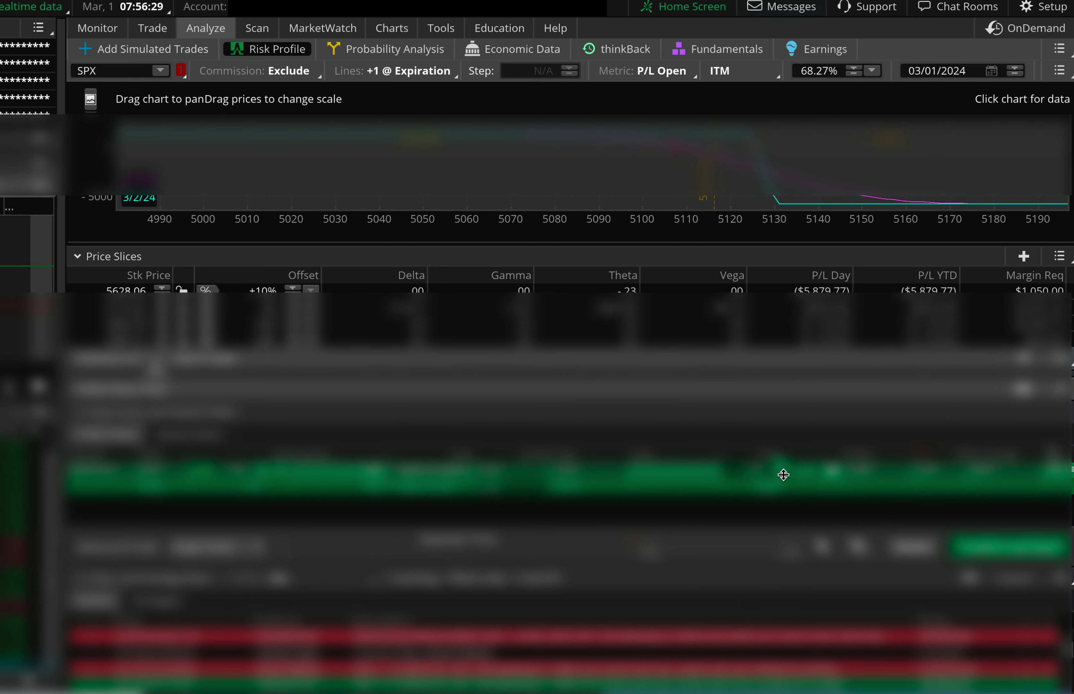
Confirm and send the order that closes the 14 SPX 5125/5130 call verticals
{"action": "right_click", "coordinate": [331, 479]}
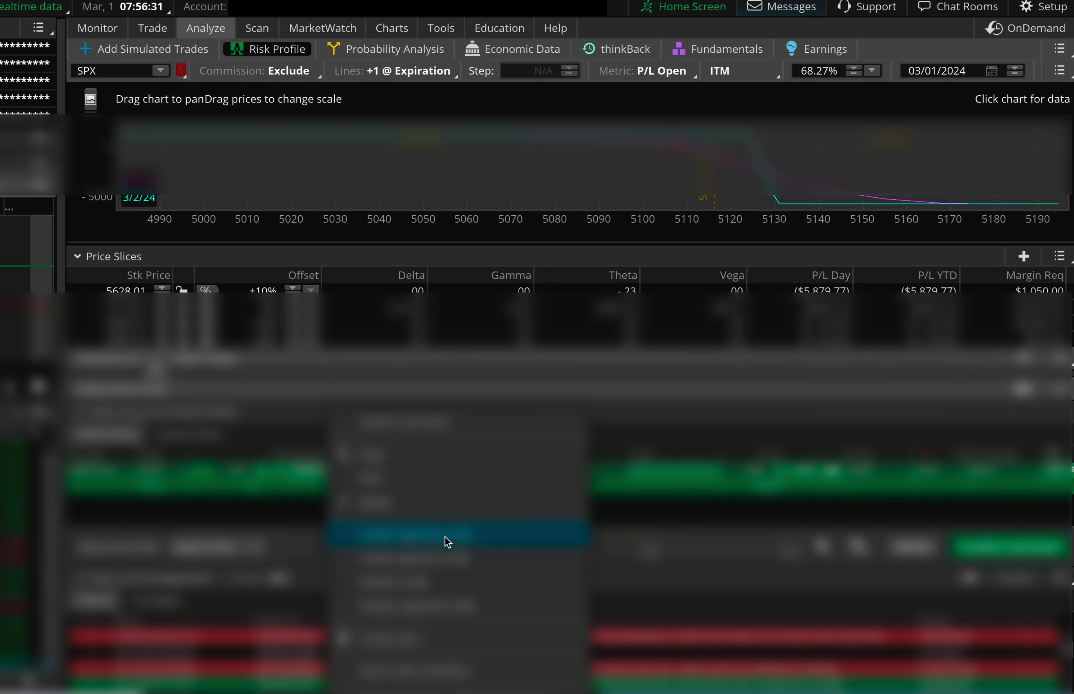
{"action": "left_click", "coordinate": [432, 536]}
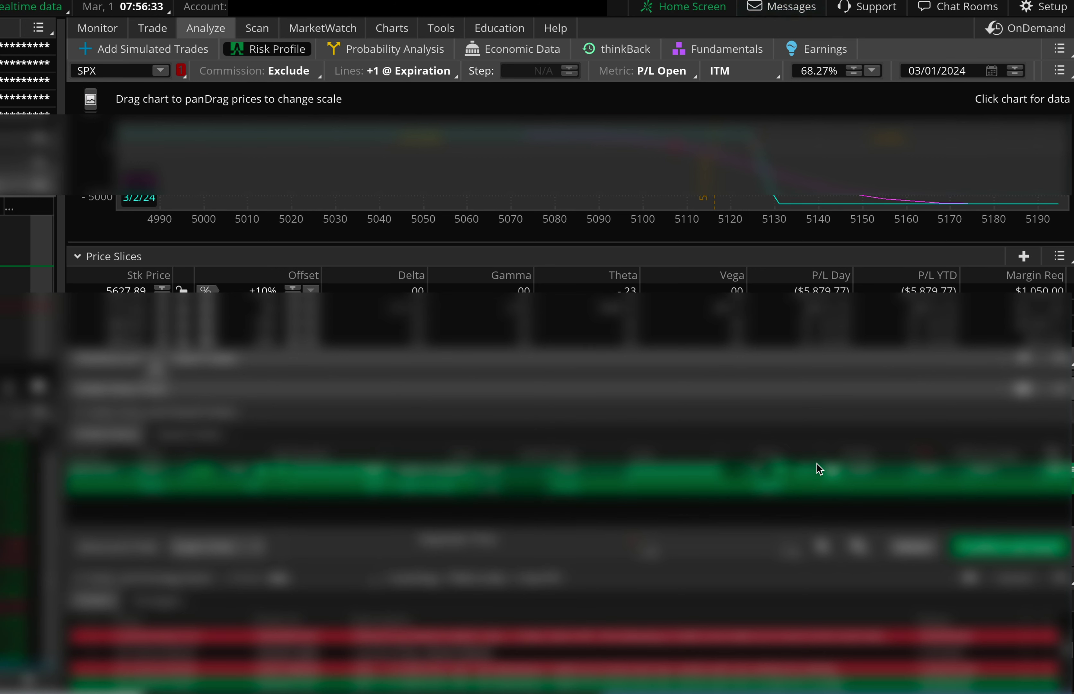
{"action": "left_click", "coordinate": [999, 547]}
{"action": "left_click", "coordinate": [1015, 542]}
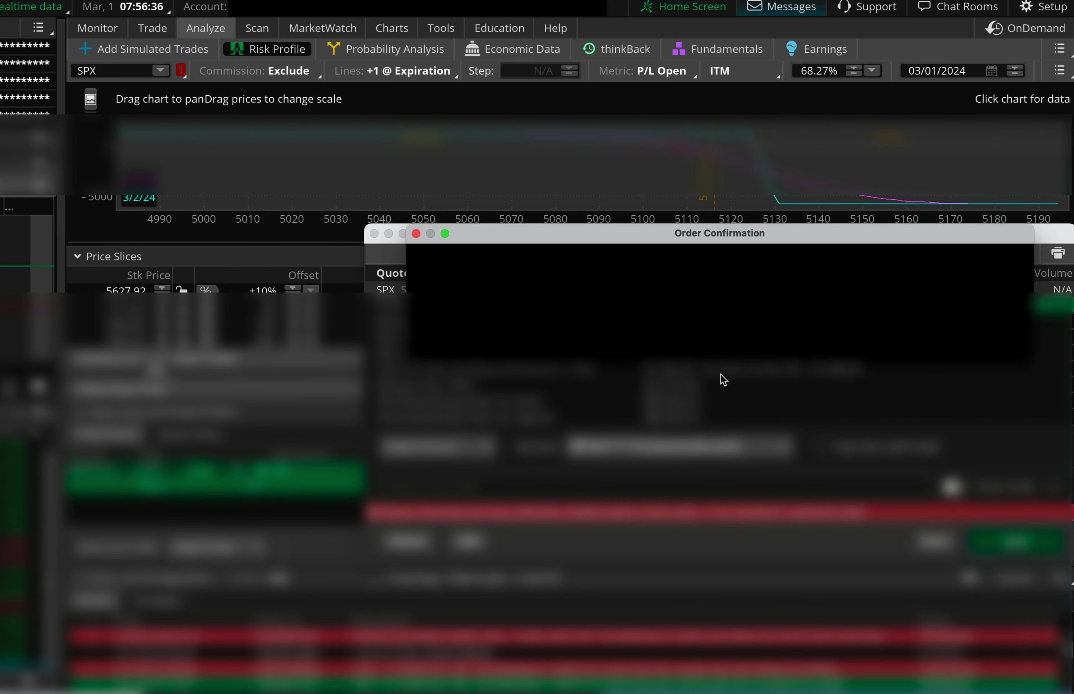
{"action": "left_click", "coordinate": [649, 346]}
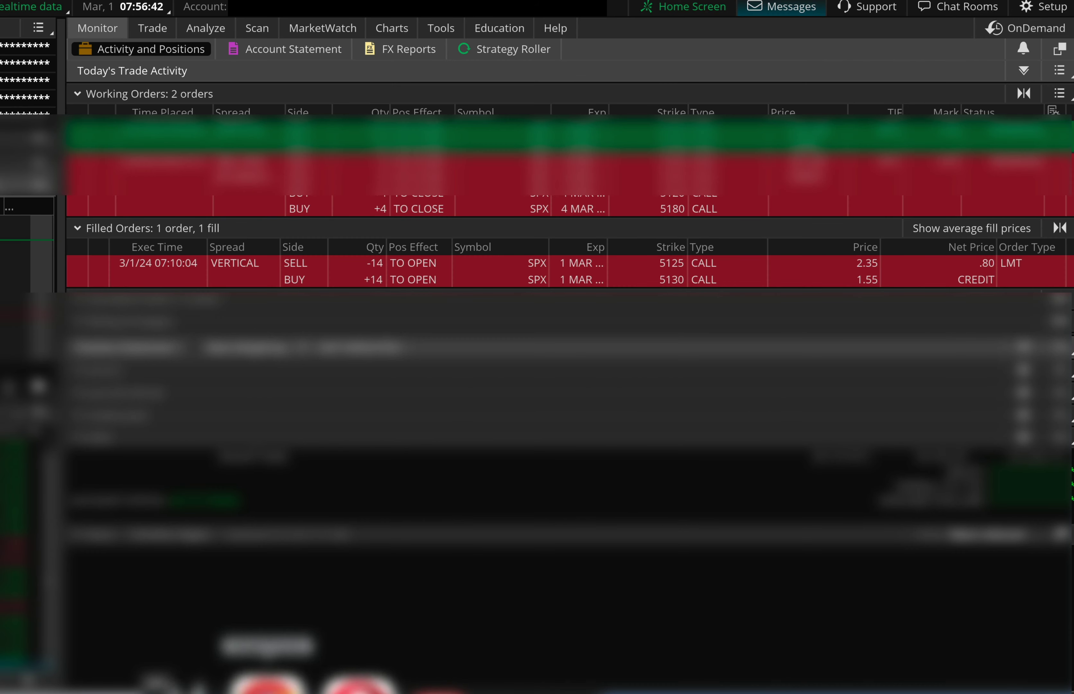
Minimize the chat room browser window and check the closing SPX vertical among today's filled orders
{"action": "left_click", "coordinate": [285, 668]}
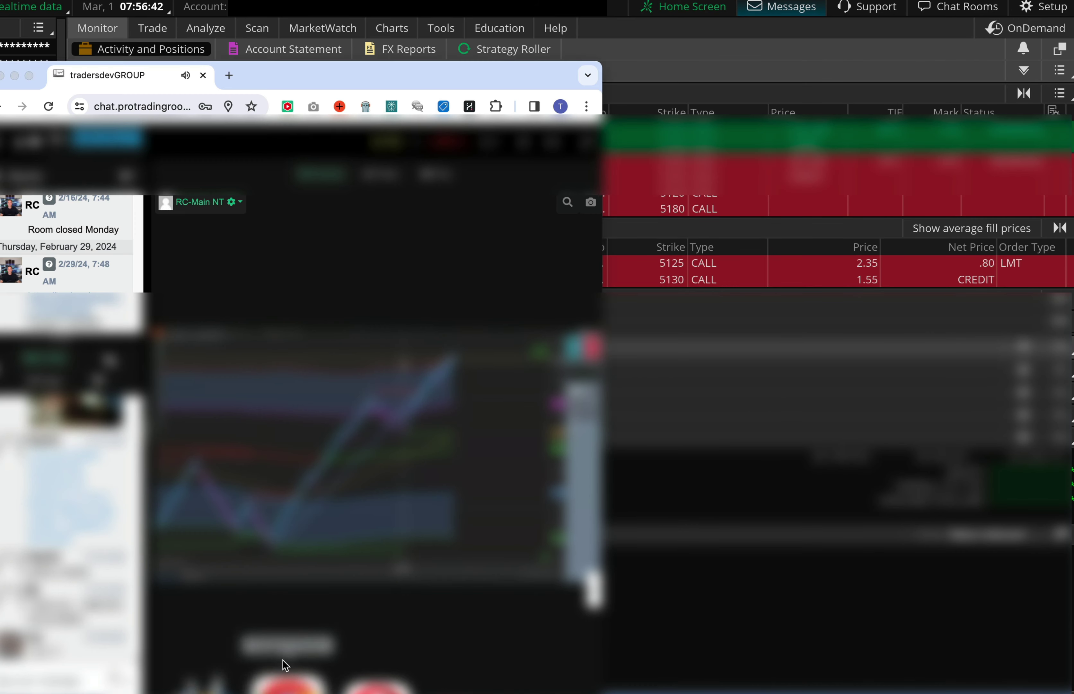
{"action": "double_click", "coordinate": [507, 77]}
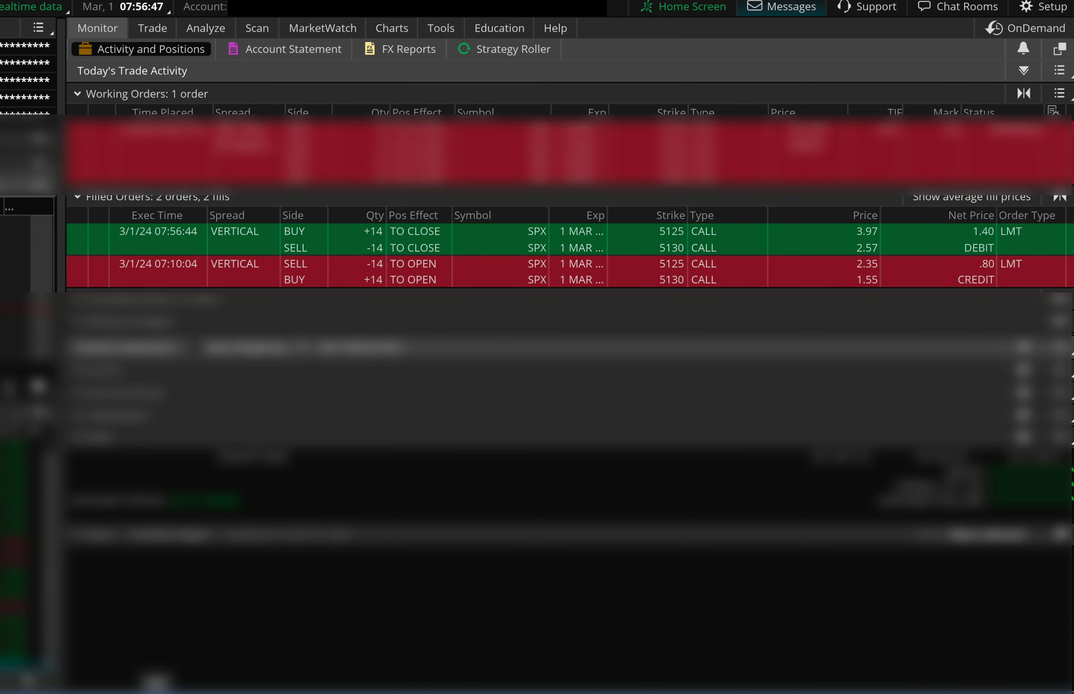
{"action": "left_click", "coordinate": [376, 248]}
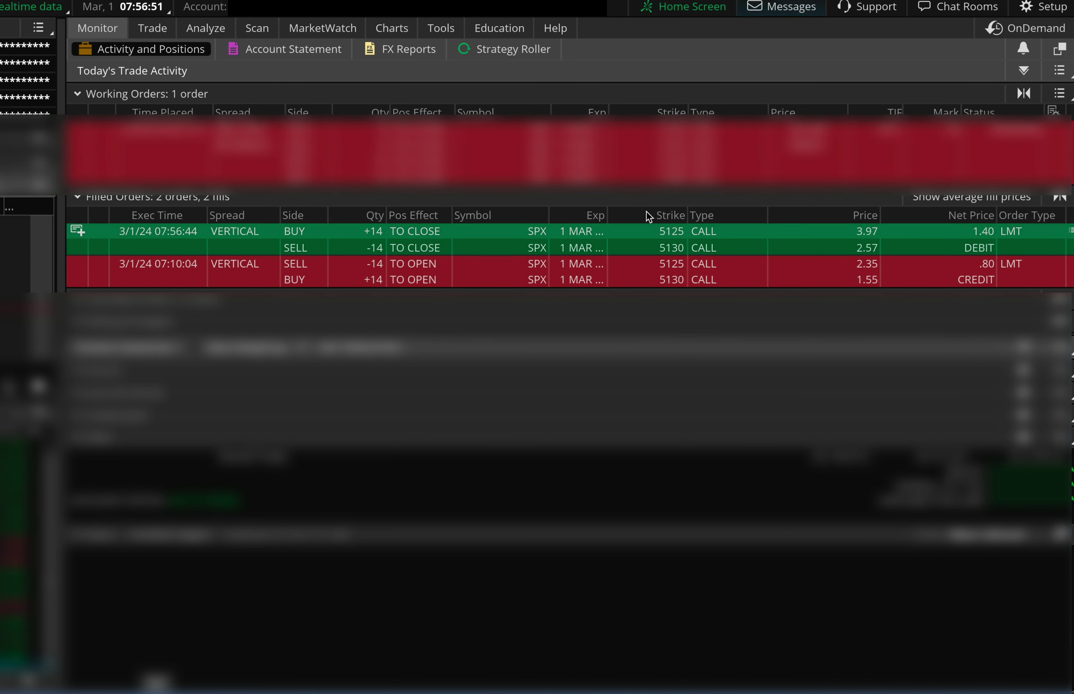
Set the simulated BUY +14 SPX 5125/5130 vertical's price to 1.40 and include it in the risk profile
{"action": "left_click", "coordinate": [205, 29]}
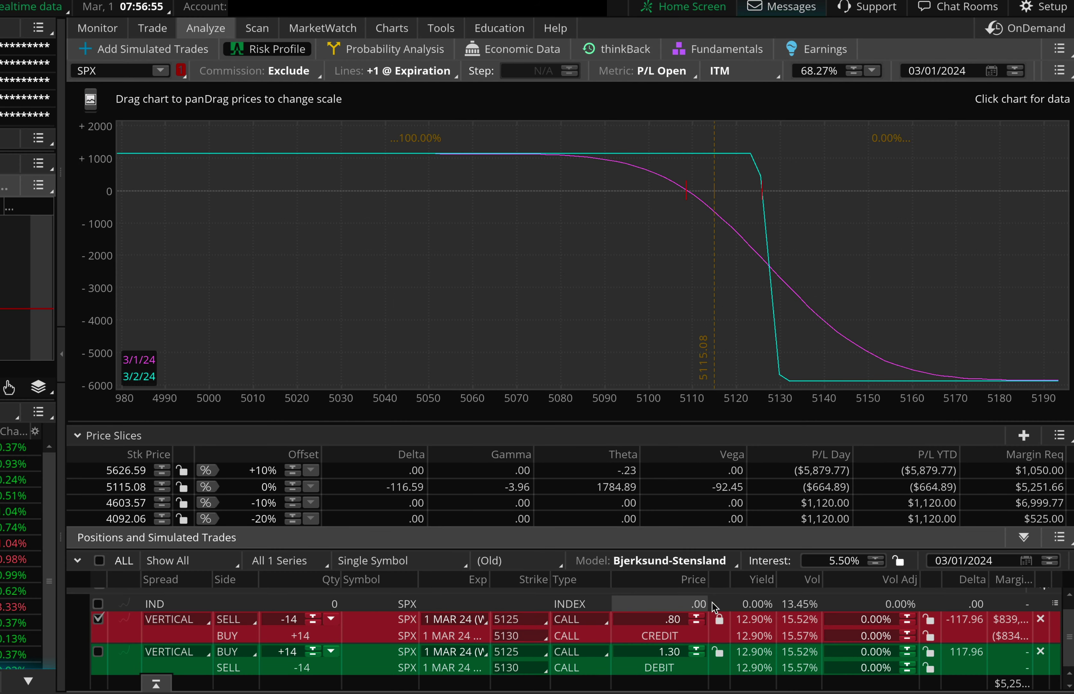
{"action": "left_click", "coordinate": [701, 644]}
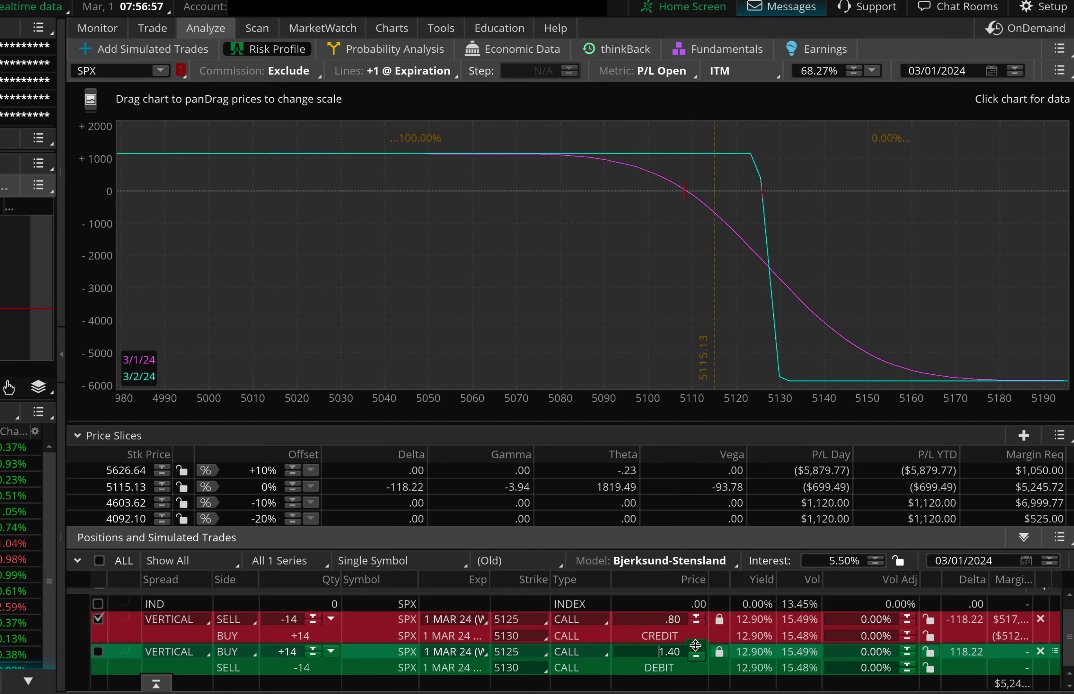
{"action": "key", "text": "Return"}
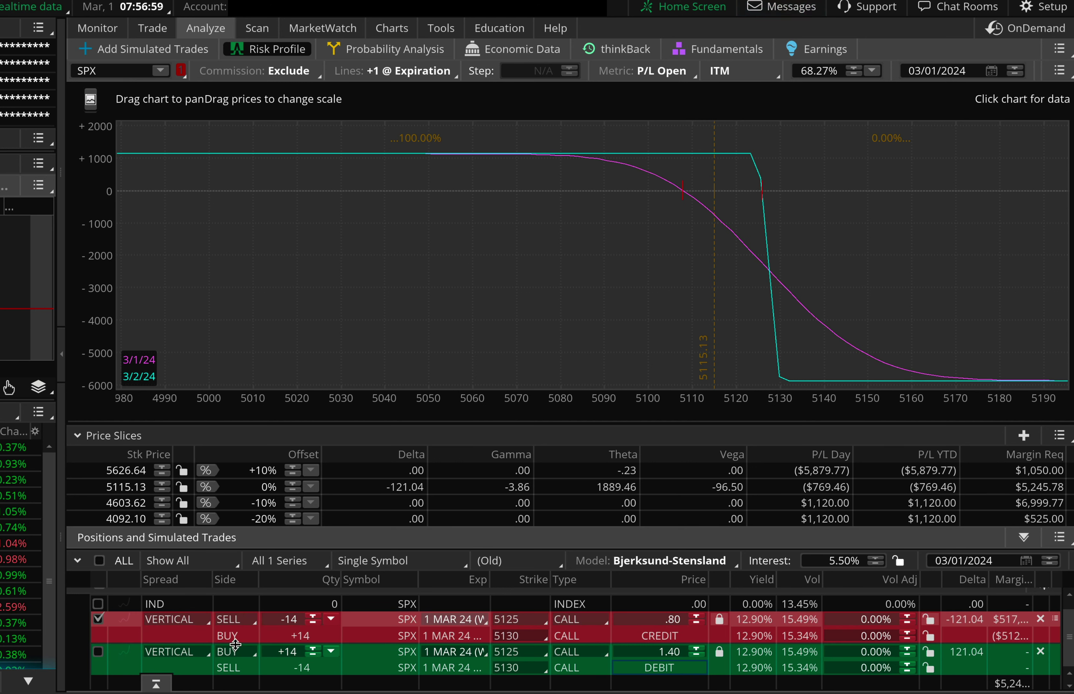
{"action": "left_click", "coordinate": [98, 651]}
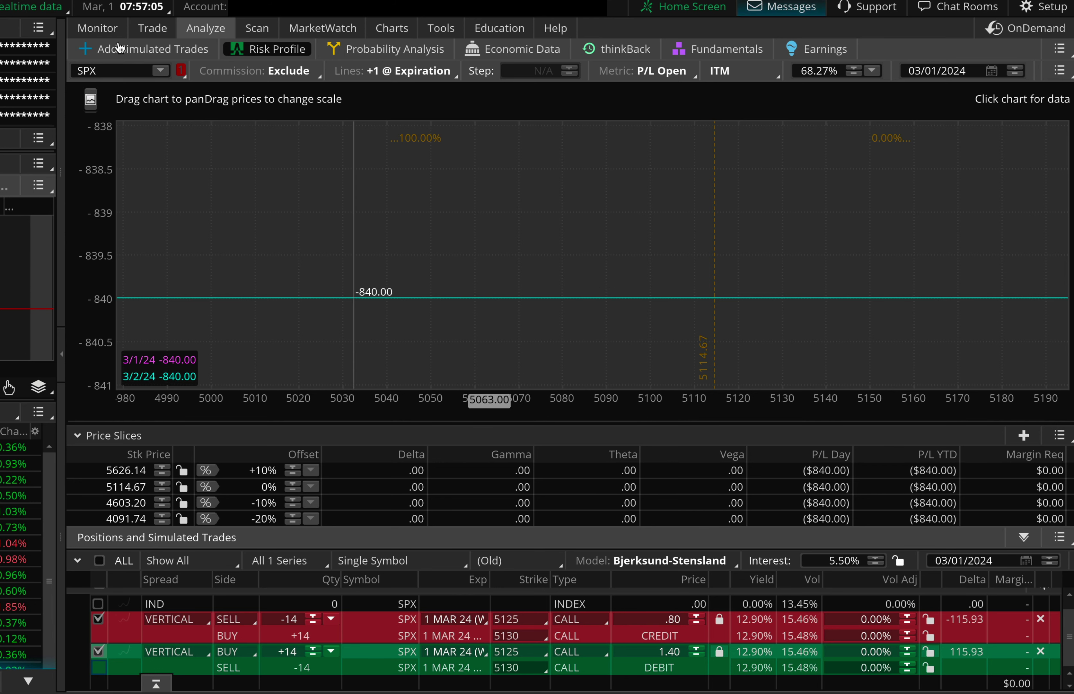
Review the opening and closing fills in today's trade activity, and return to the risk profile
{"action": "left_click", "coordinate": [107, 26]}
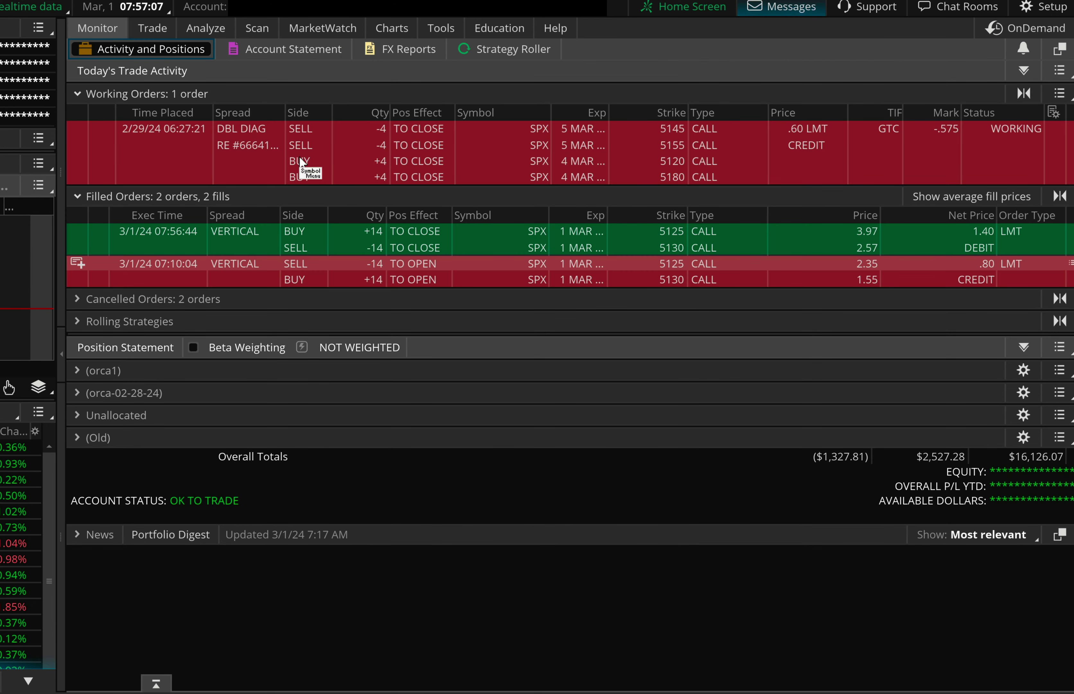
{"action": "double_click", "coordinate": [633, 260]}
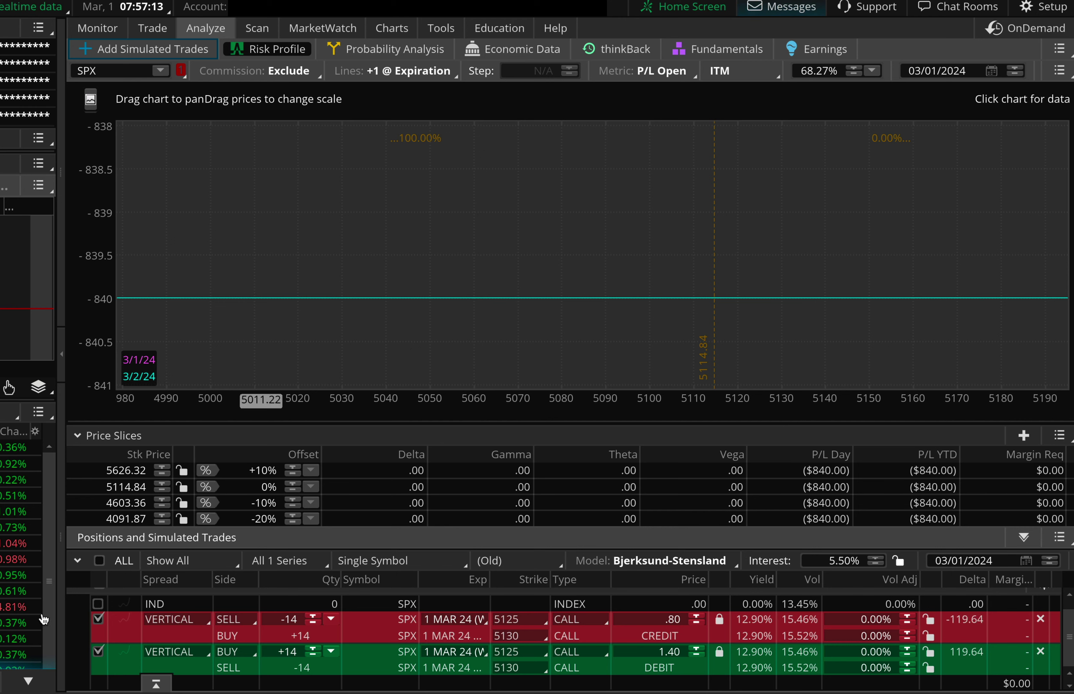
Switch to the Excel trade log and enter the date 1/3/24 in cell A178
{"action": "left_click", "coordinate": [18, 684]}
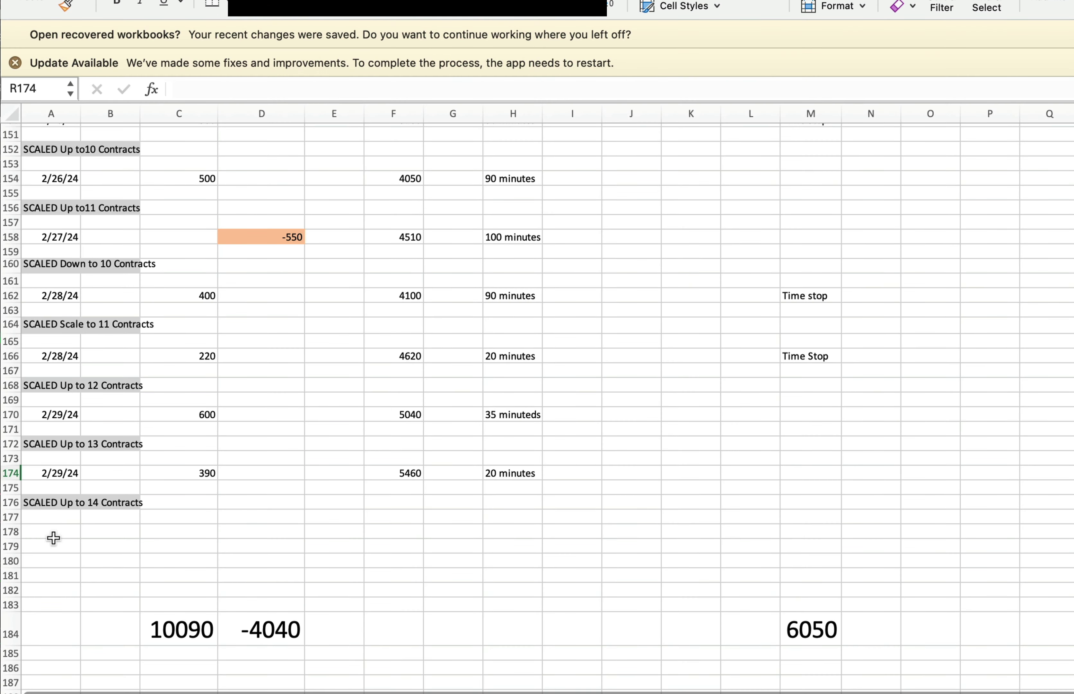
{"action": "left_click", "coordinate": [53, 535]}
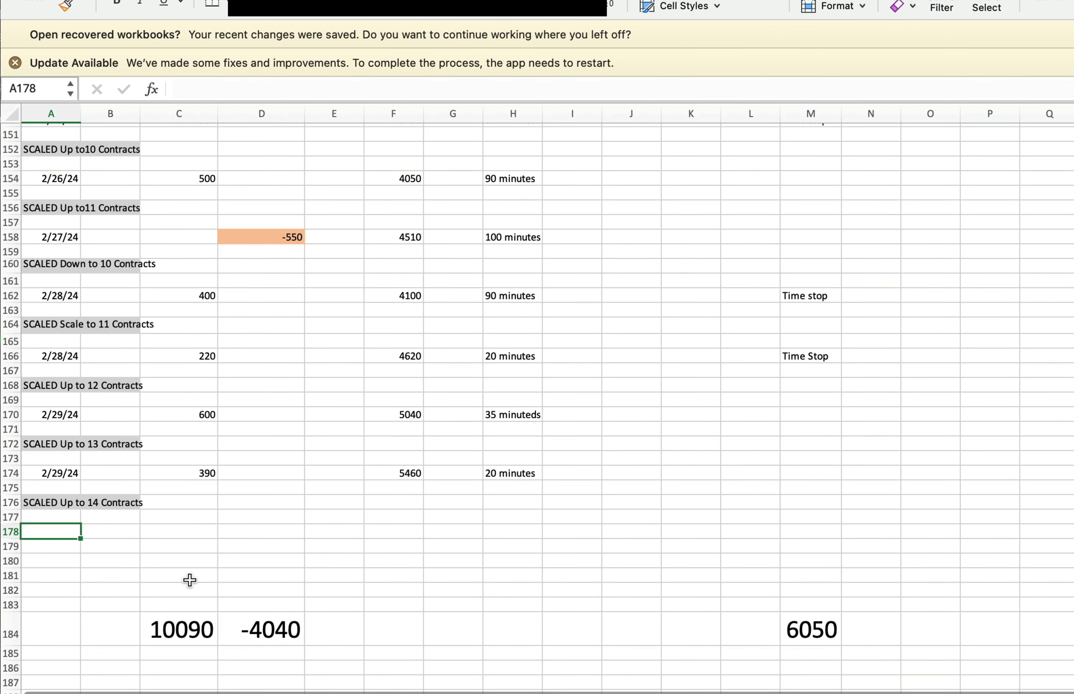
{"action": "type", "text": "2-"}
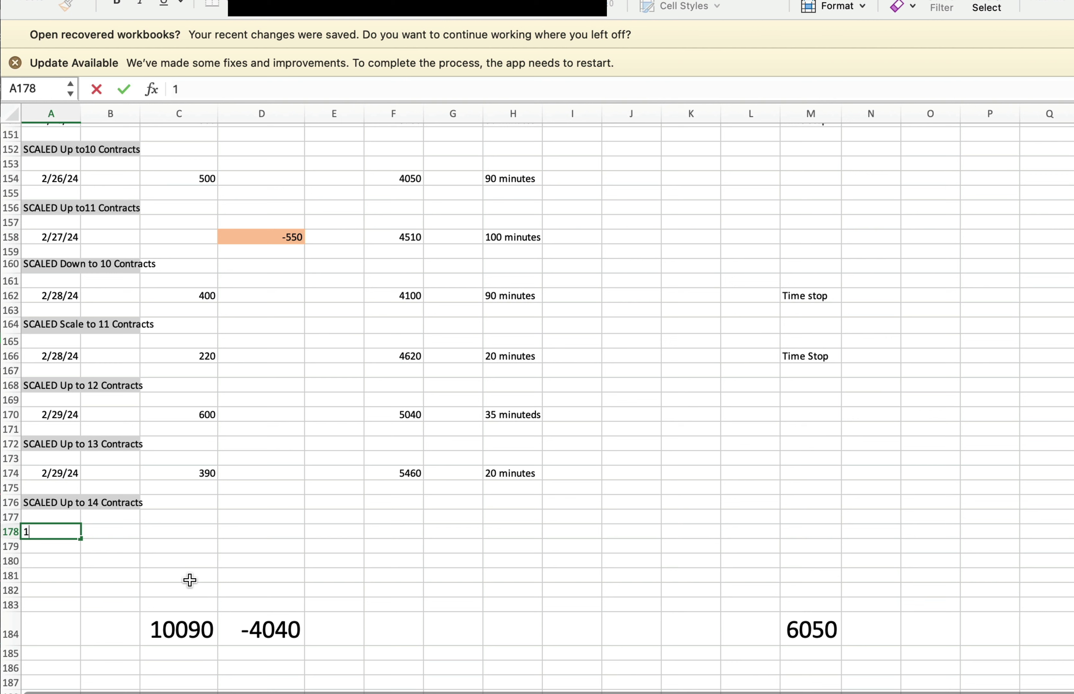
{"action": "type", "text": "24"}
{"action": "key", "text": "Return"}
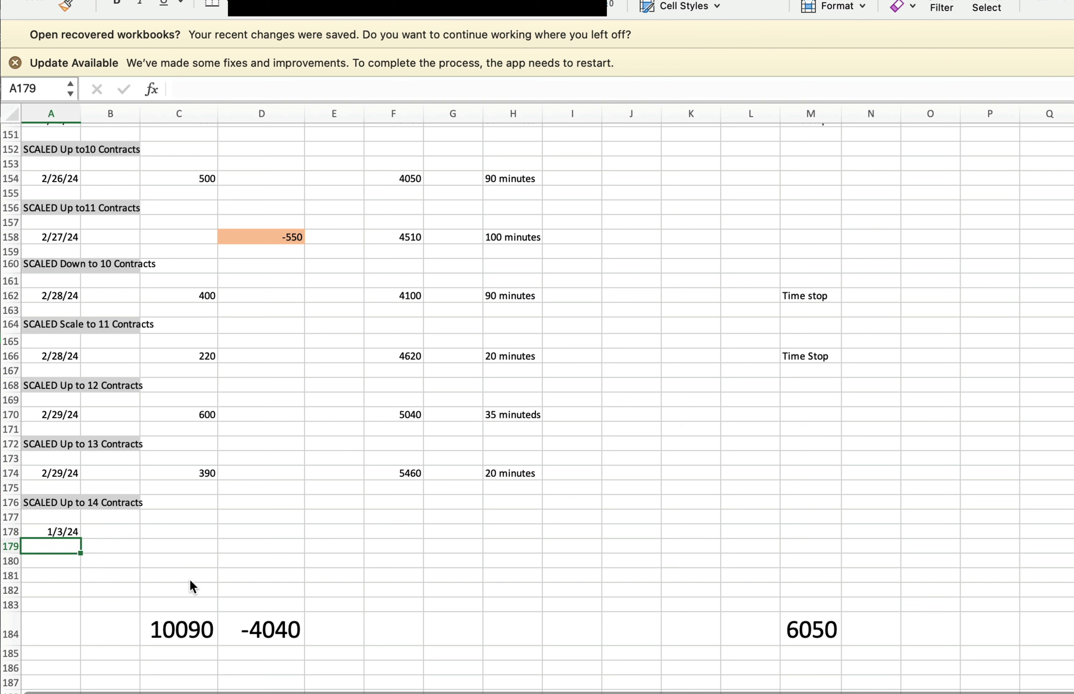
Enter -880 as the trade's loss in cell D178
{"action": "left_click", "coordinate": [190, 532]}
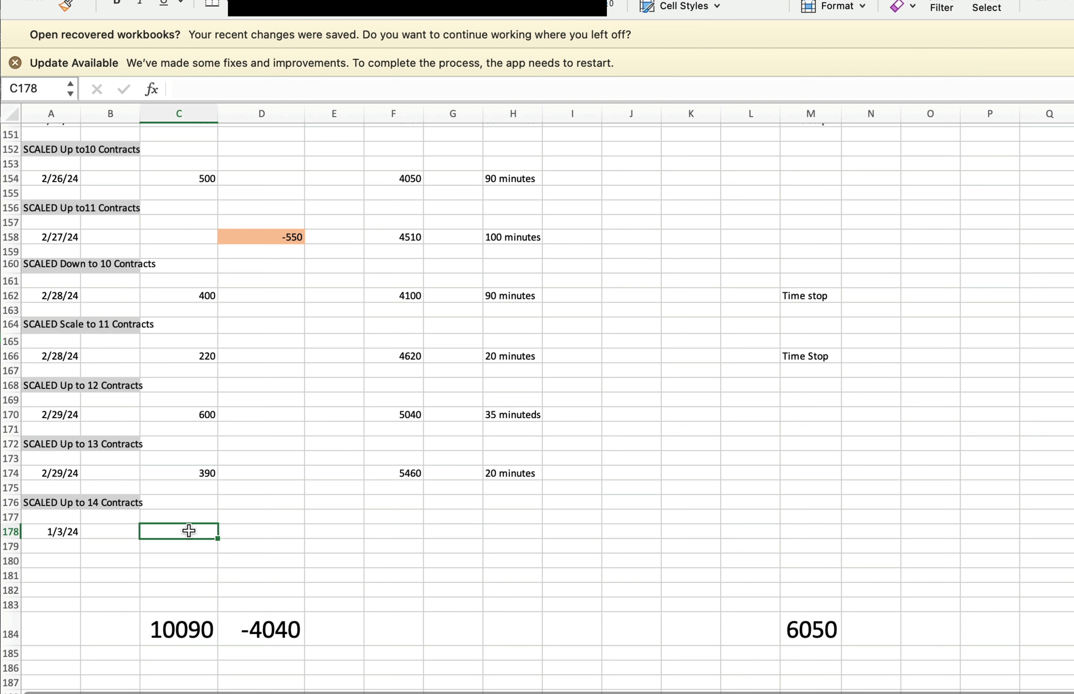
{"action": "left_click", "coordinate": [255, 534]}
{"action": "type", "text": "-880"}
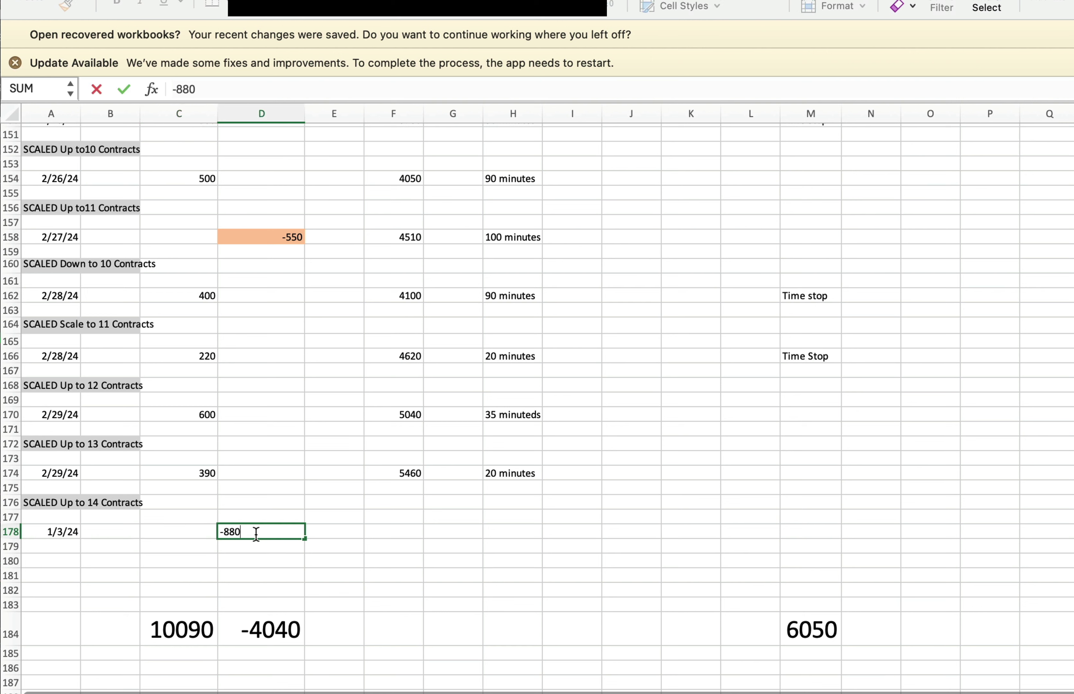
{"action": "key", "text": "Return"}
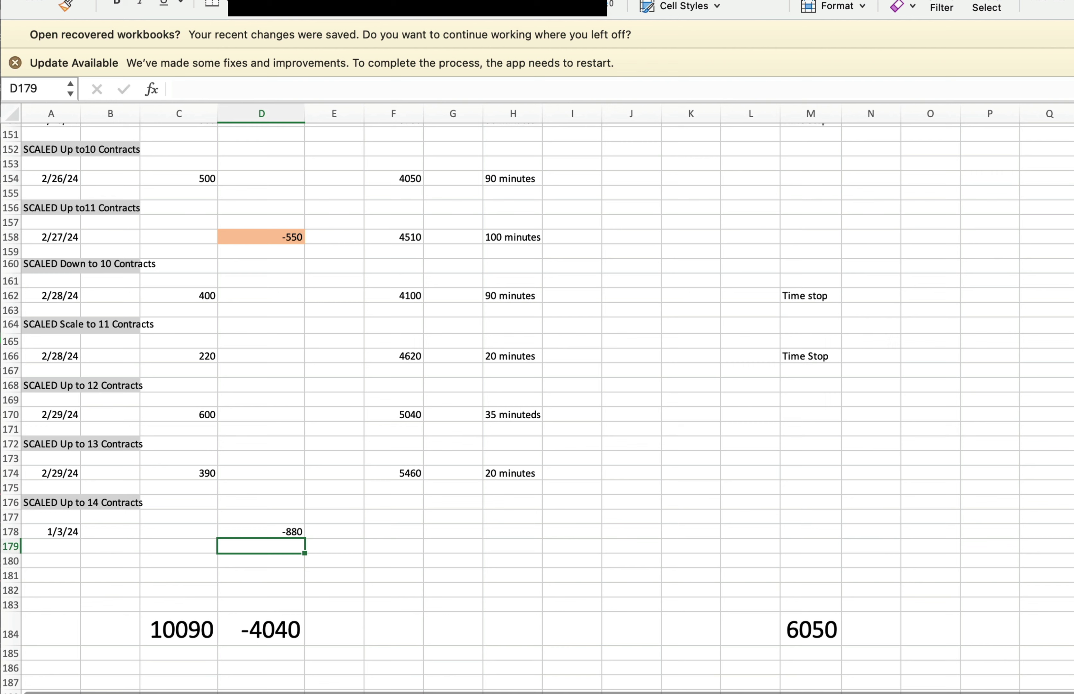
Check the trade's loss on the thinkorswim risk profile and replace the value in cell D178 of the Excel log with -840
{"action": "key", "text": "super+Tab"}
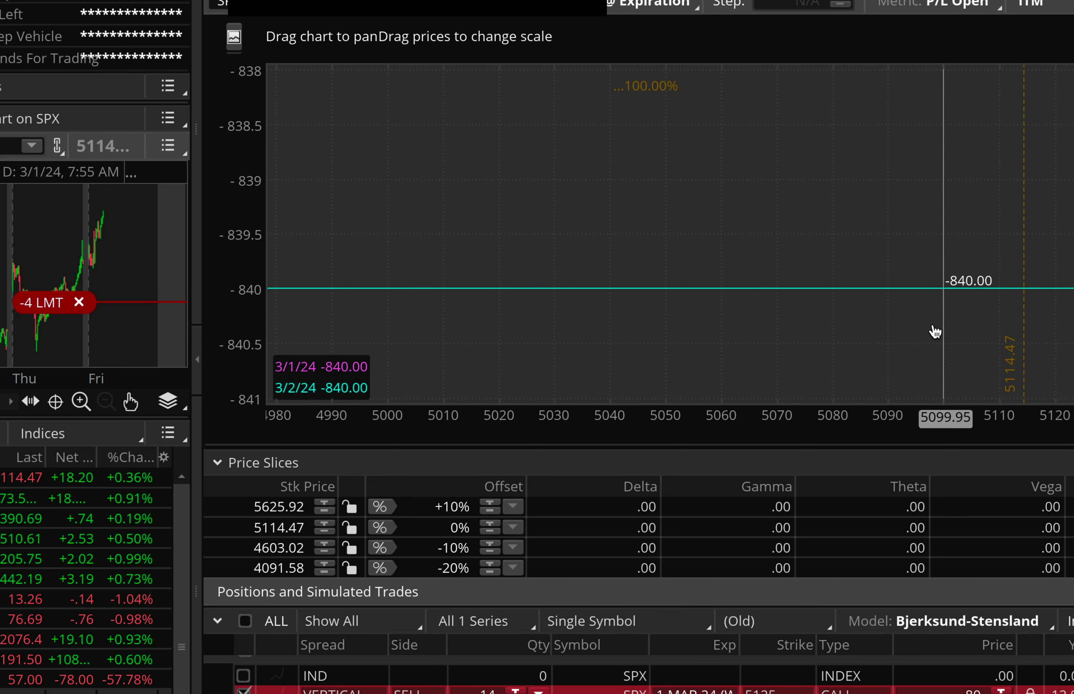
{"action": "key", "text": "super+Tab"}
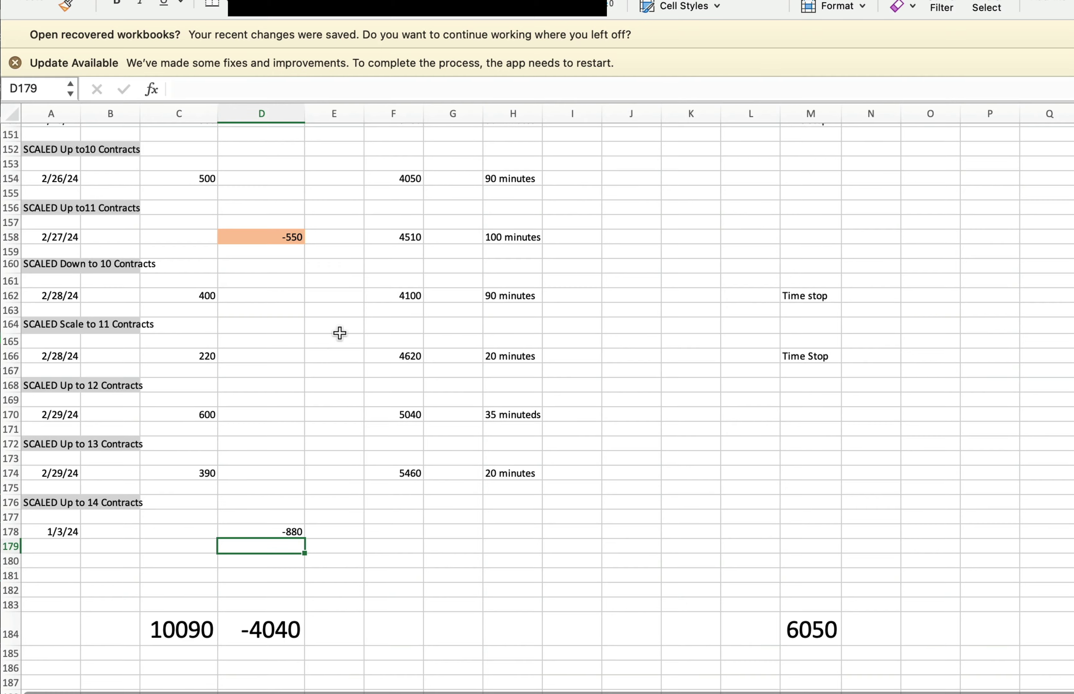
{"action": "left_click", "coordinate": [256, 530]}
{"action": "key", "text": "Delete"}
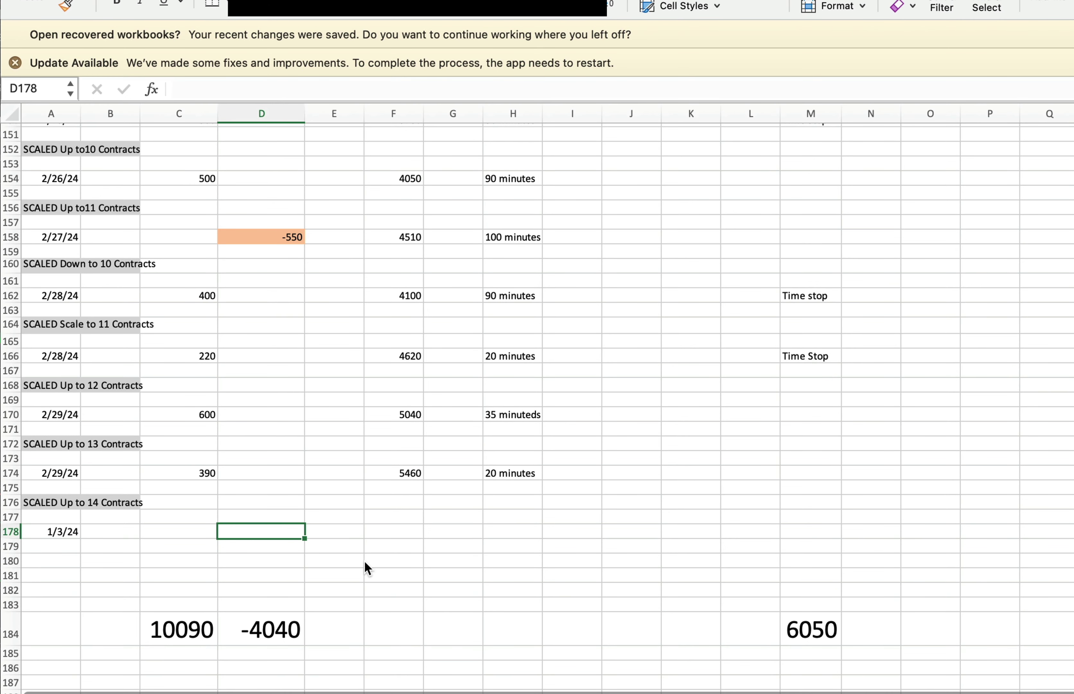
{"action": "key", "text": "Down"}
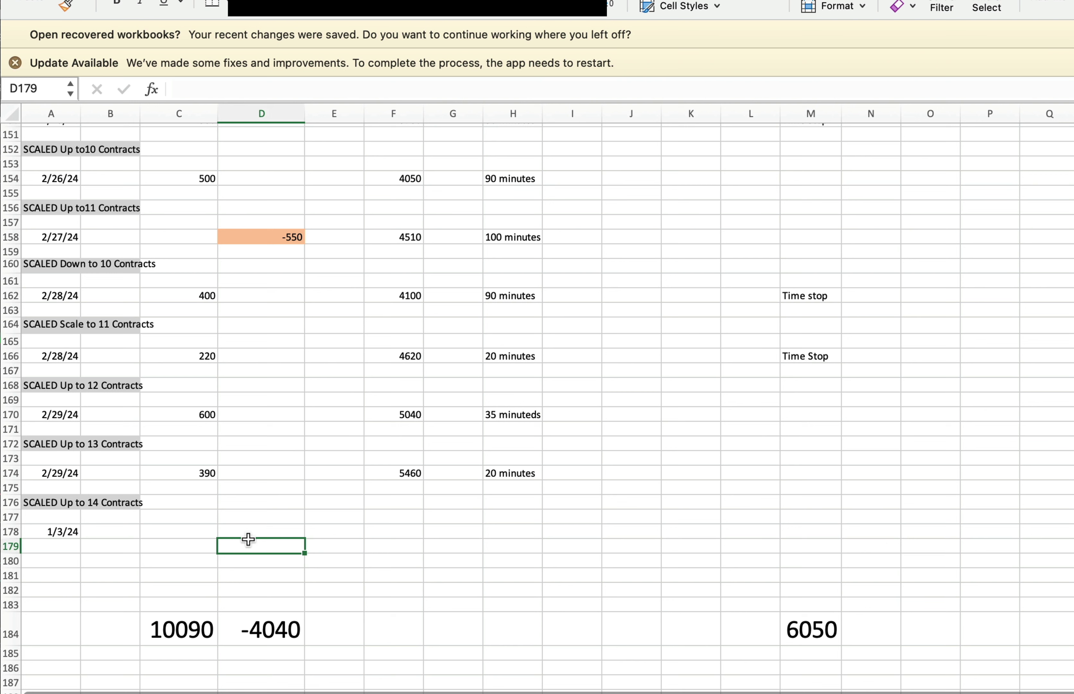
{"action": "left_click", "coordinate": [280, 534]}
{"action": "type", "text": "-840"}
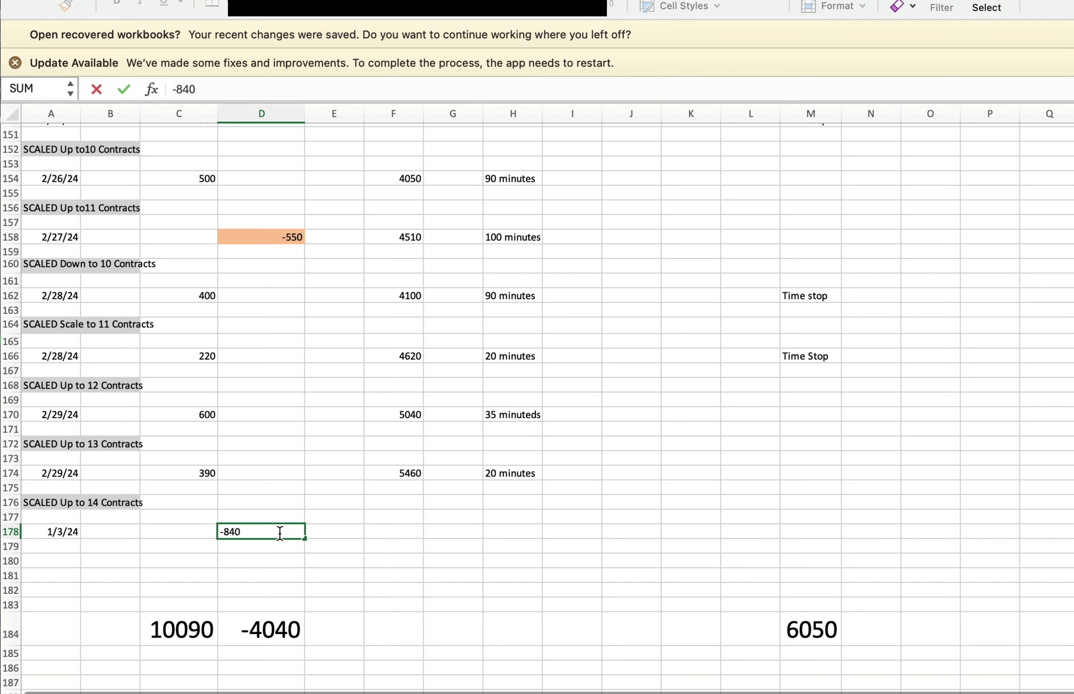
{"action": "key", "text": "Return"}
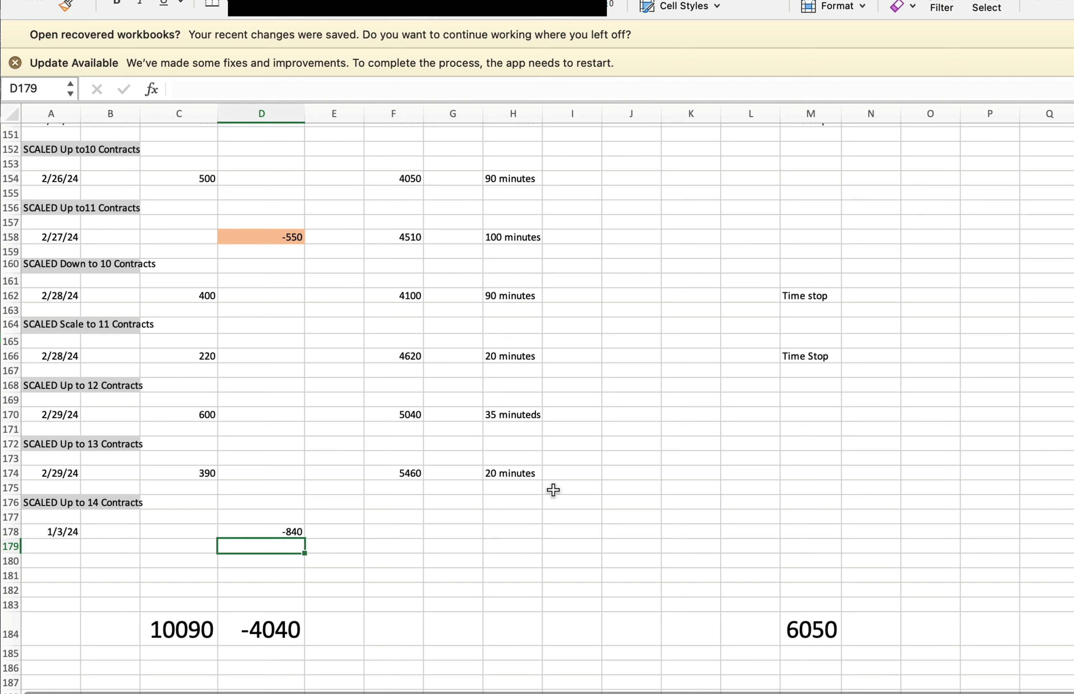
Consult the thinkorswim risk profile for the trade's risk, and enter 5880 in cell F178 of the Excel log
{"action": "left_click", "coordinate": [400, 533]}
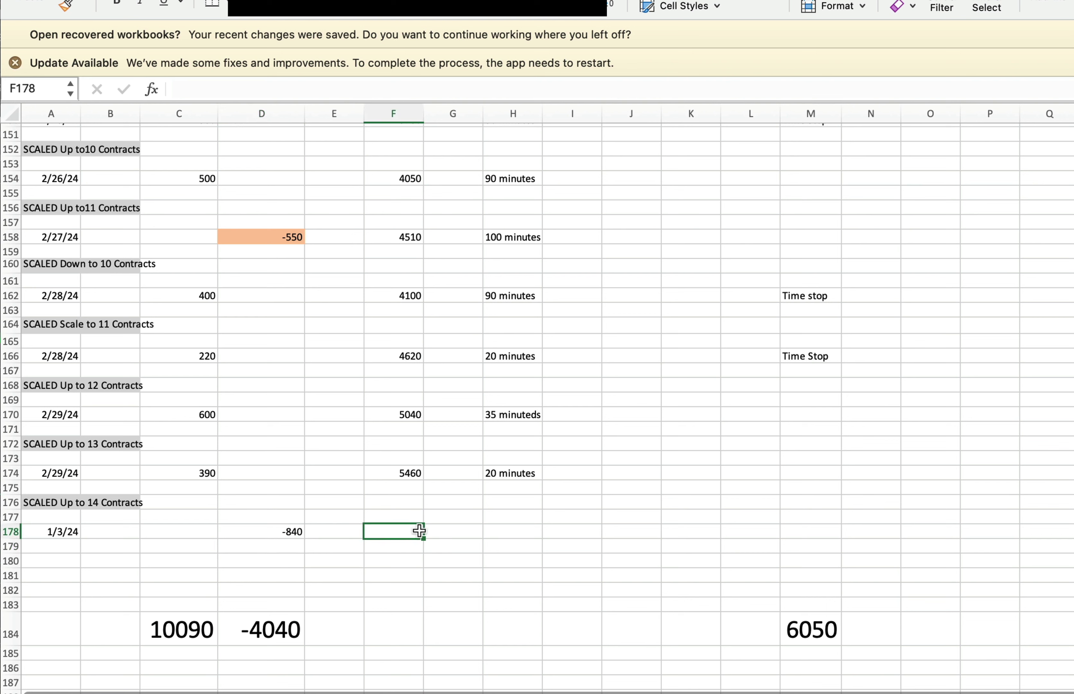
{"action": "key", "text": "super+Tab"}
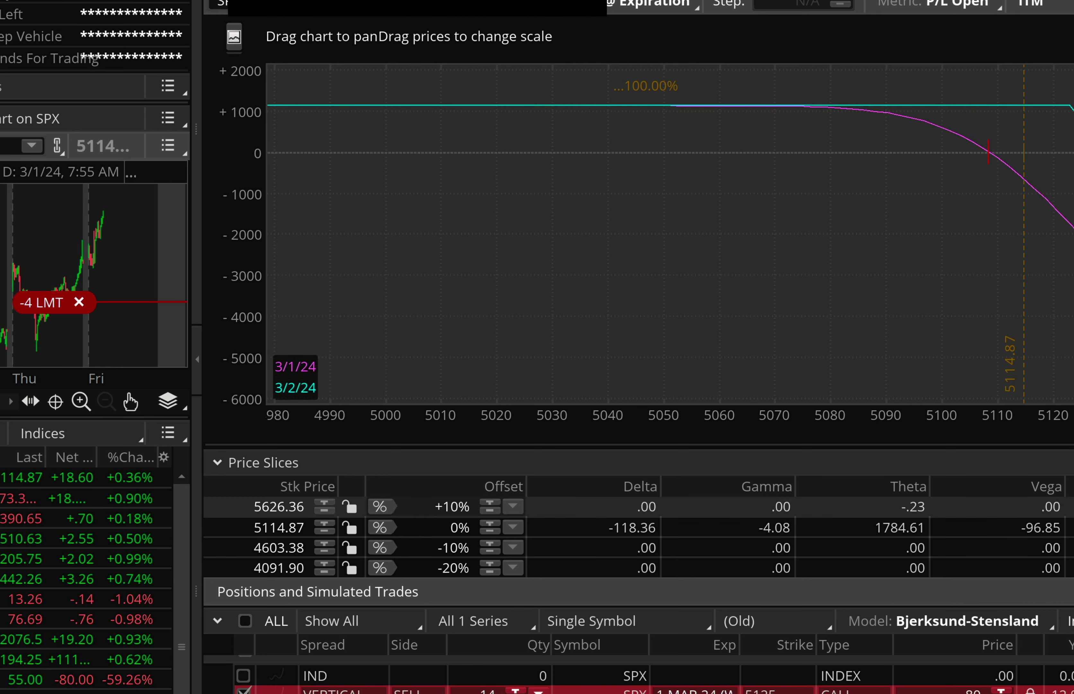
{"action": "key", "text": "super+Tab"}
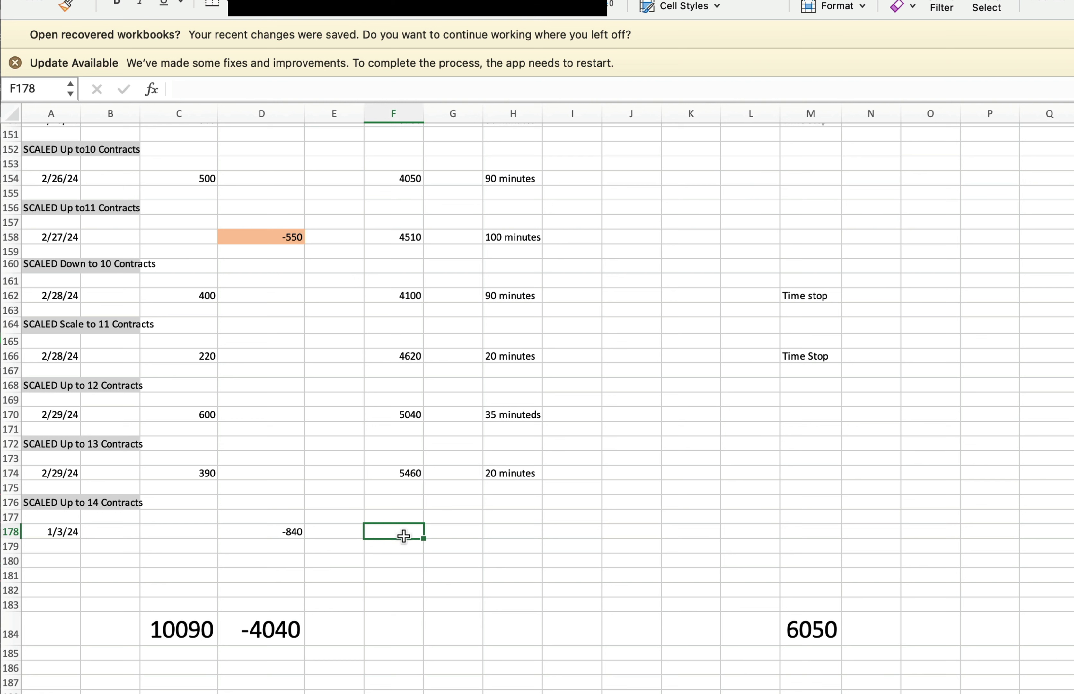
{"action": "type", "text": "59"}
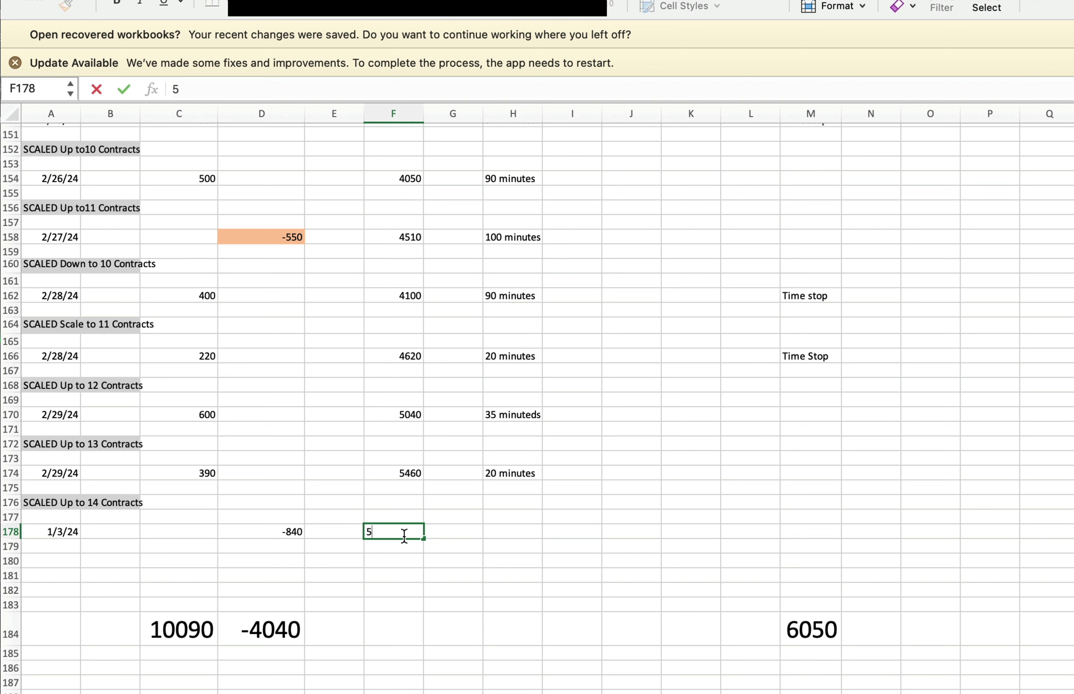
{"action": "key", "text": "Return"}
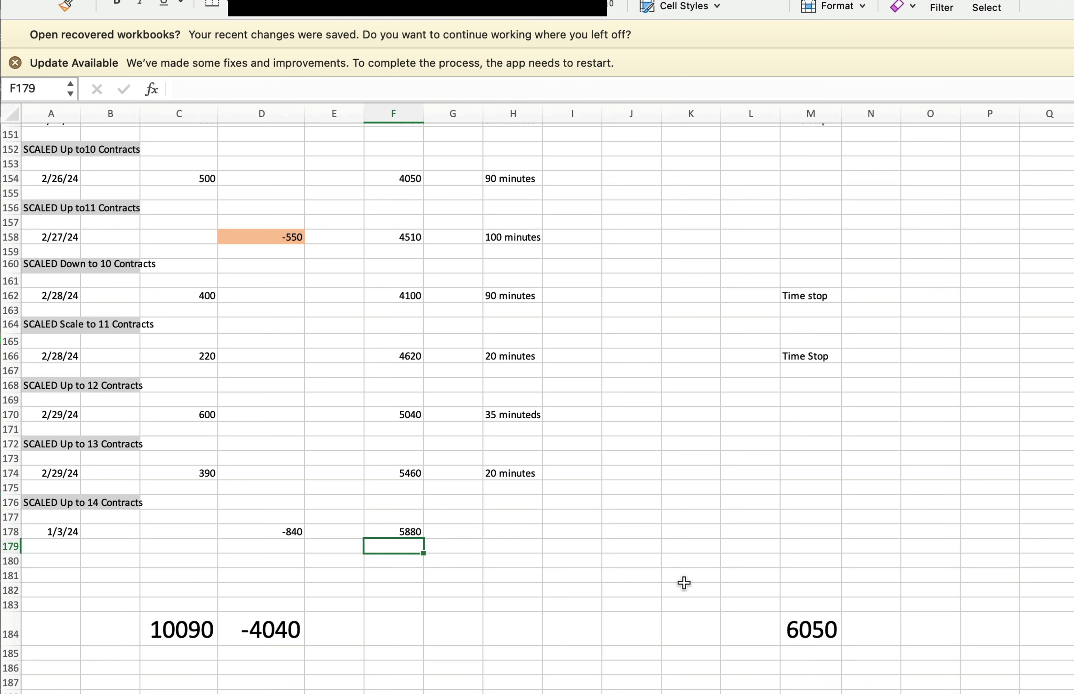
Enter 45 minutes as the trade's time in trade in cell H178
{"action": "left_click", "coordinate": [508, 529]}
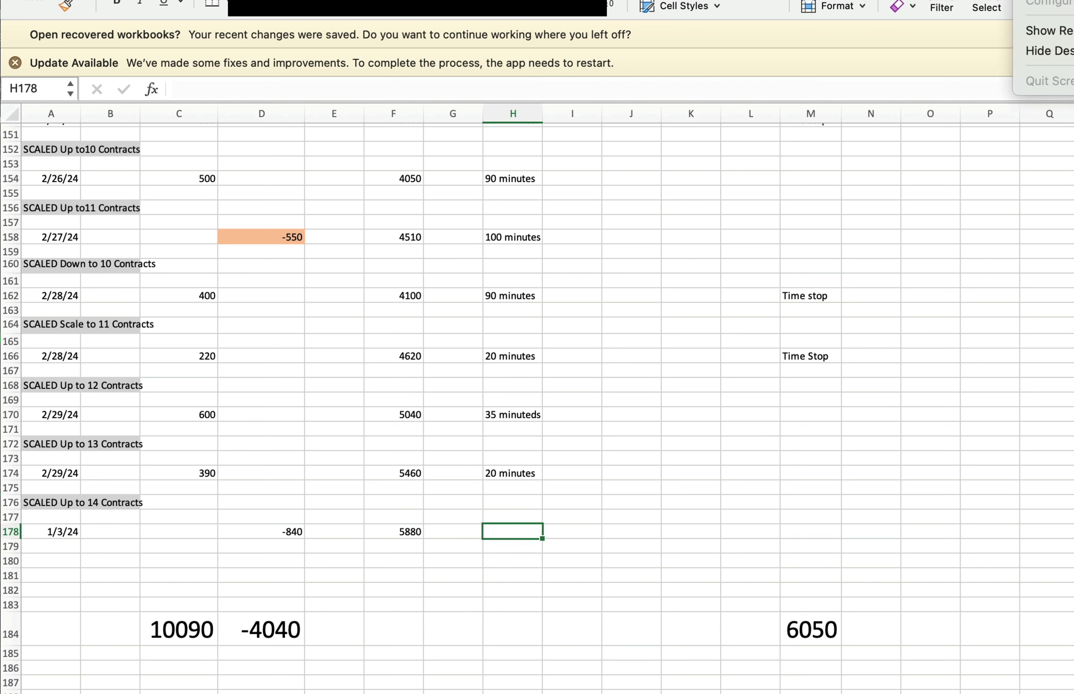
{"action": "key", "text": "Escape"}
{"action": "type", "text": "4"}
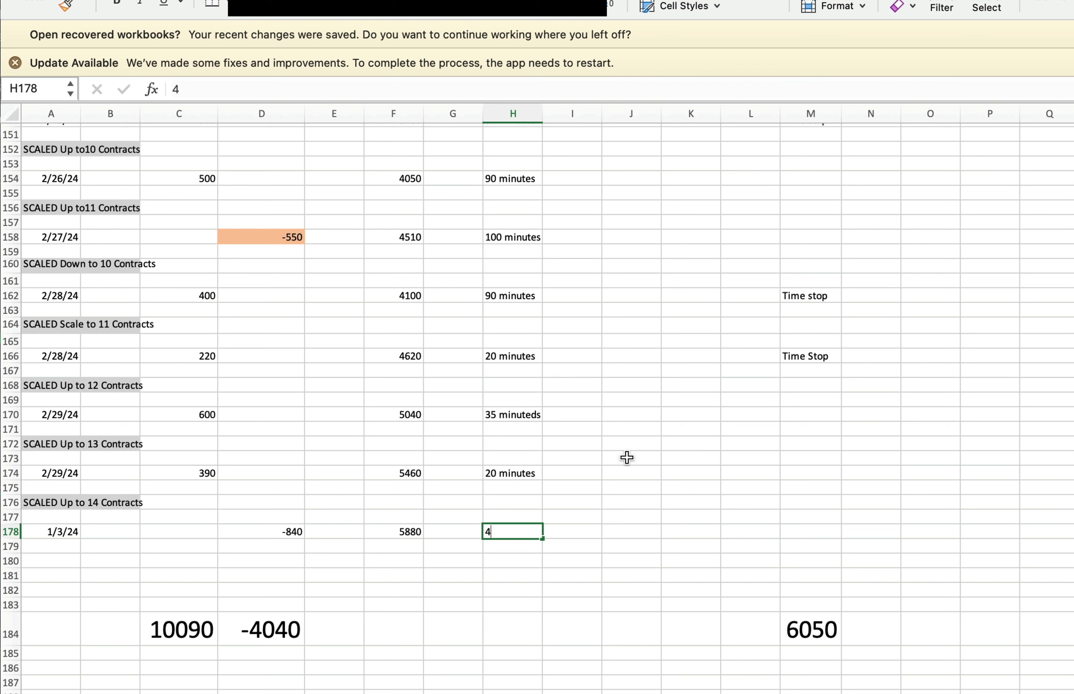
{"action": "type", "text": "5 minutes"}
{"action": "key", "text": "Return"}
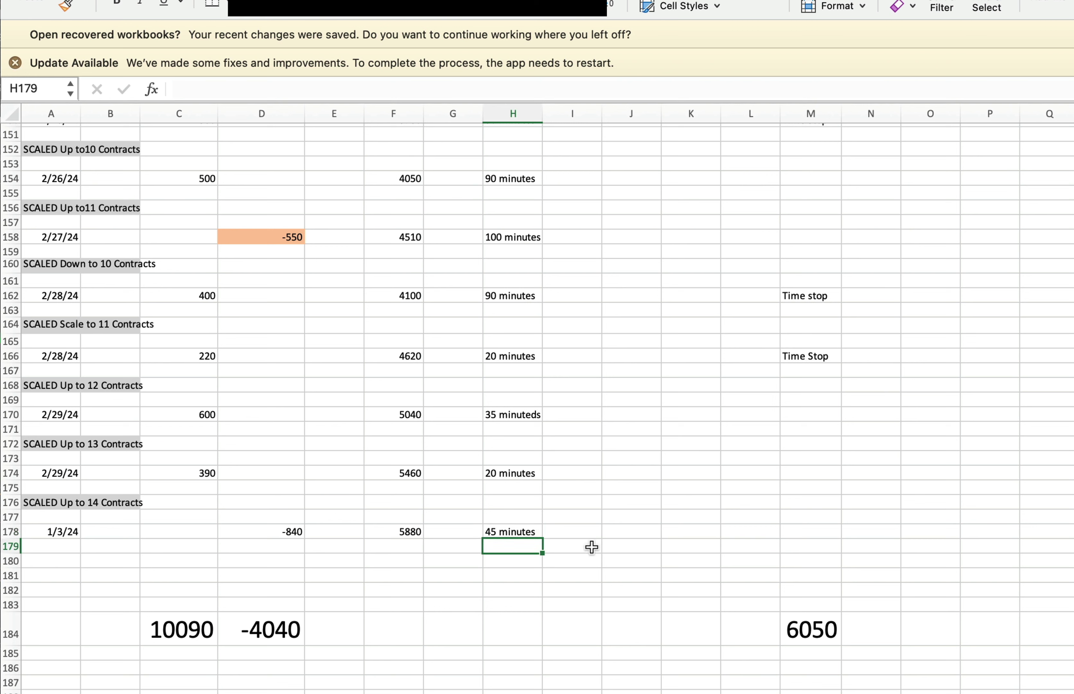
Fill the loss cell D178 with the recently used light orange that marks the other losses
{"action": "left_click_drag", "start_coordinate": [562, 531], "coordinate": [796, 541]}
{"action": "left_click", "coordinate": [282, 525]}
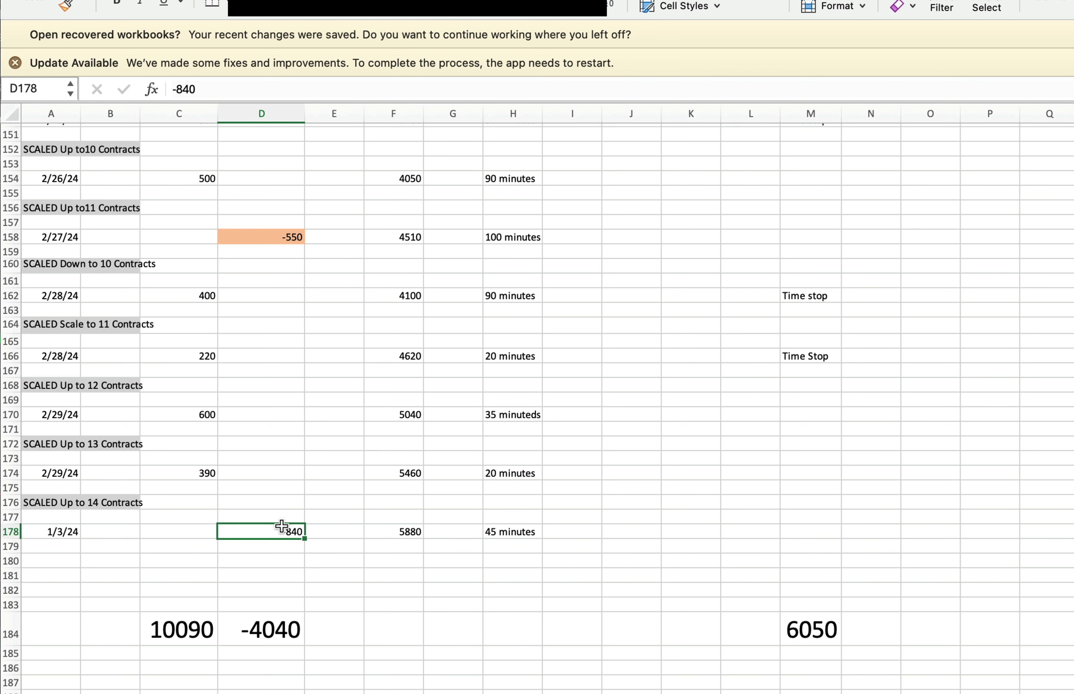
{"action": "left_click", "coordinate": [285, 14]}
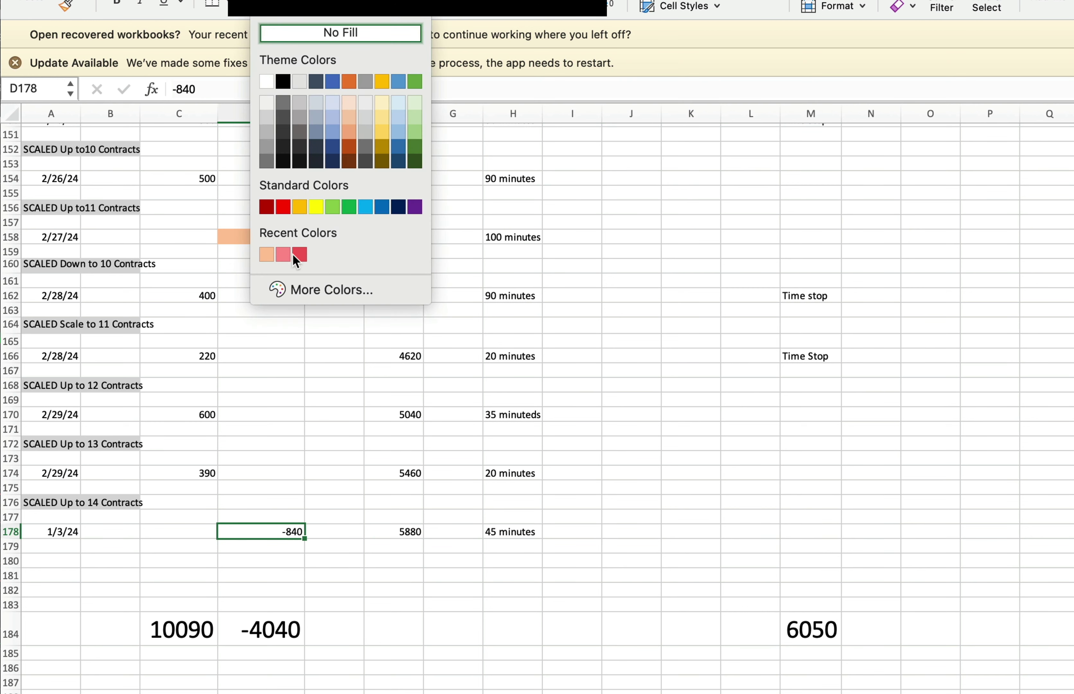
{"action": "left_click", "coordinate": [268, 256]}
{"action": "left_click", "coordinate": [287, 473]}
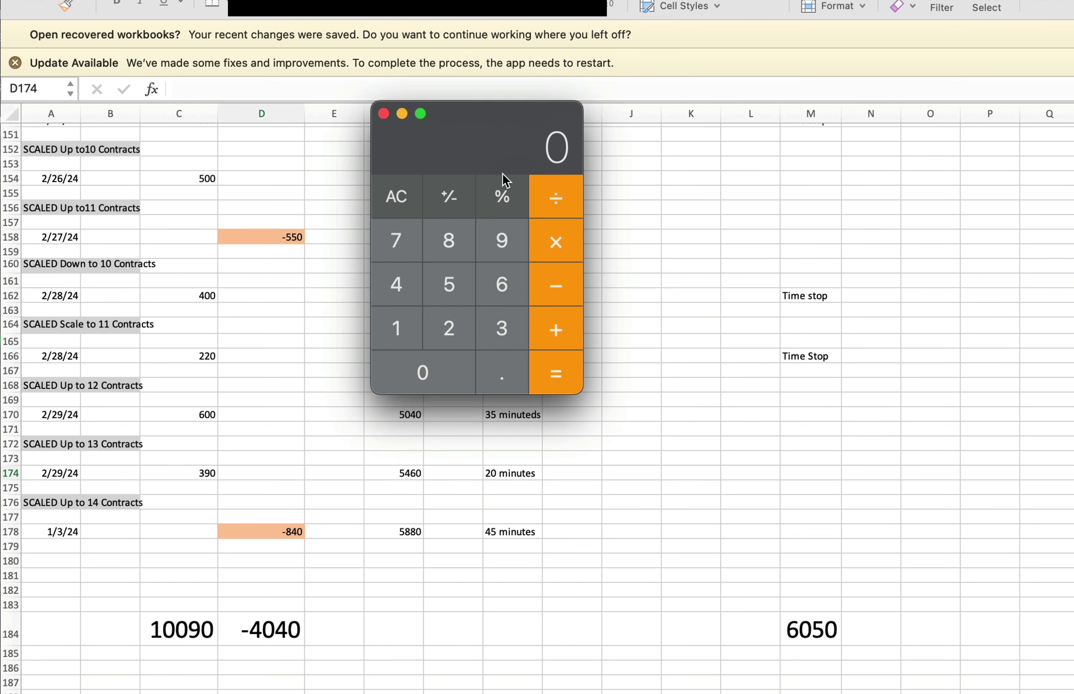
Multiply 420 by 13 in Calculator to work out the risk for 13 contracts, and return to the Excel log
{"action": "left_click", "coordinate": [408, 197]}
{"action": "left_click", "coordinate": [396, 283]}
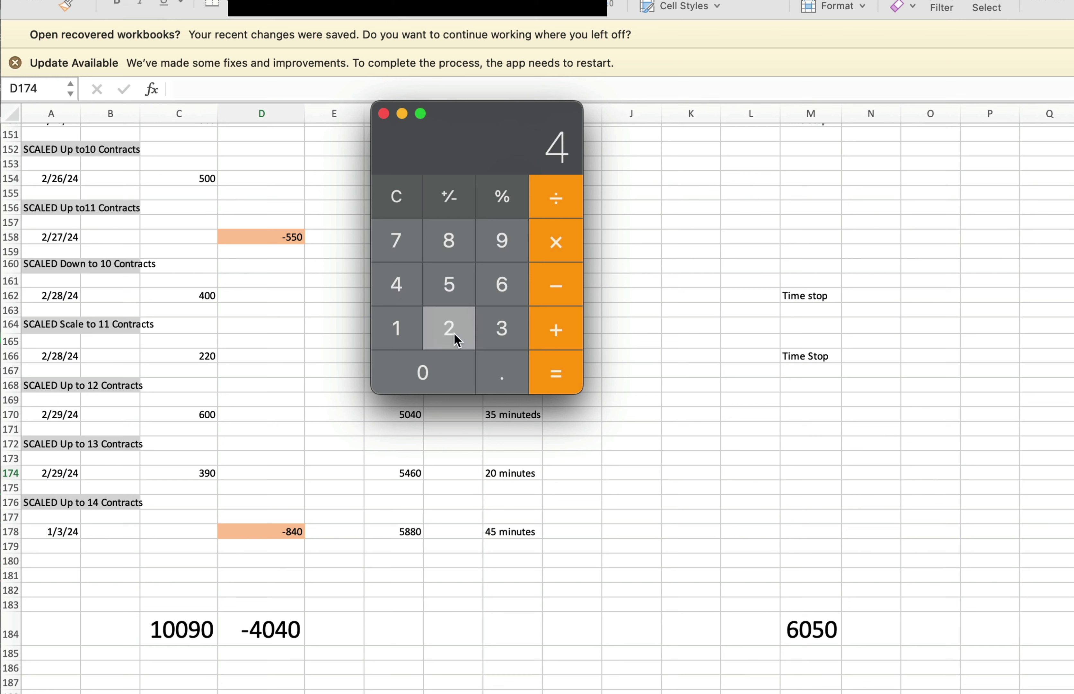
{"action": "left_click", "coordinate": [450, 331]}
{"action": "left_click", "coordinate": [423, 372]}
{"action": "left_click", "coordinate": [555, 243]}
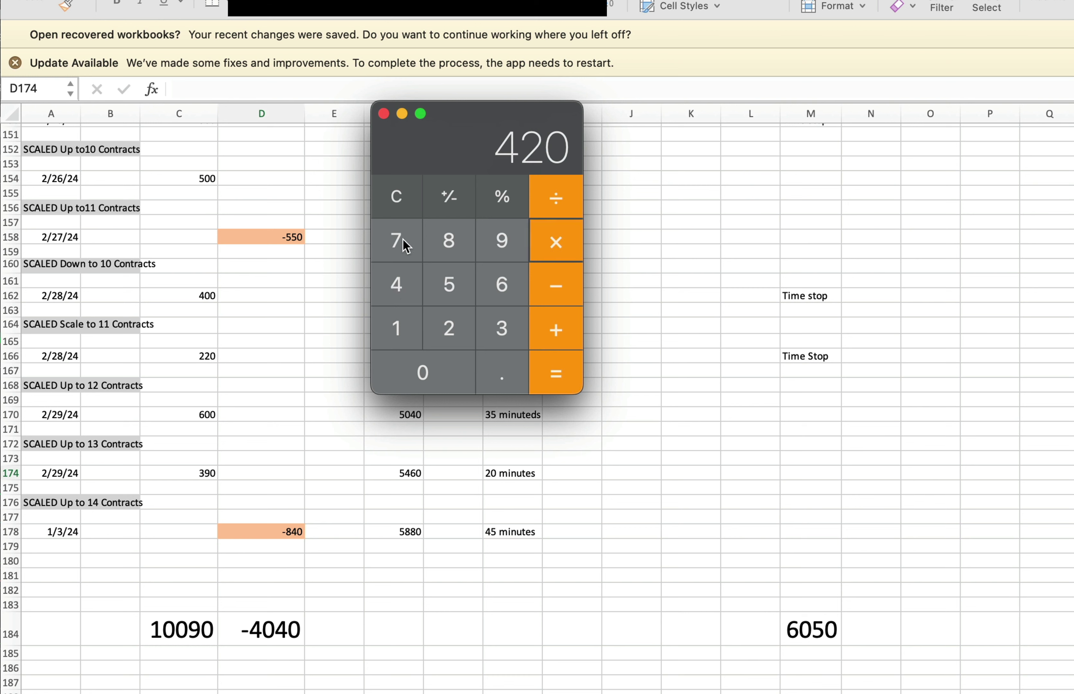
{"action": "left_click", "coordinate": [404, 334]}
{"action": "left_click", "coordinate": [504, 329]}
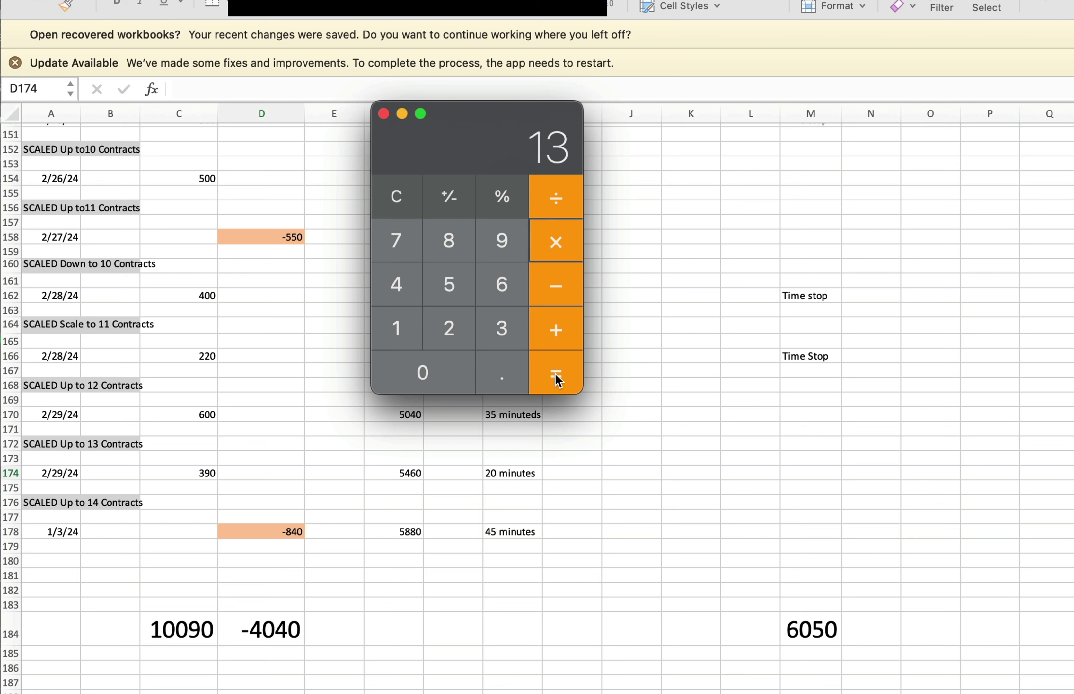
{"action": "left_click", "coordinate": [560, 381]}
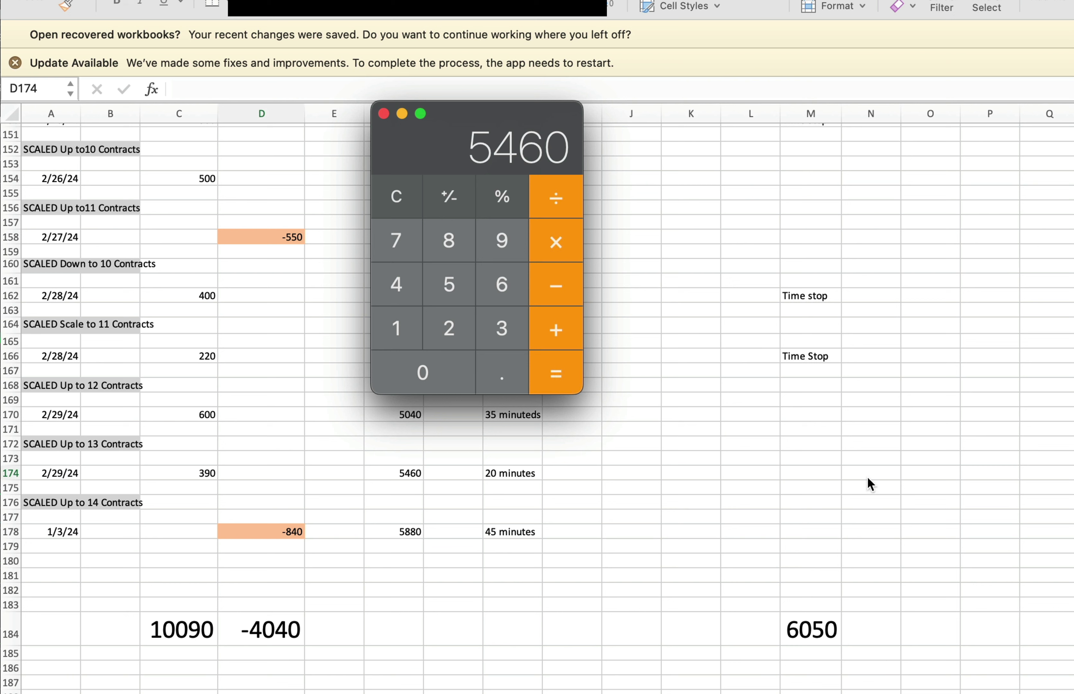
{"action": "left_click", "coordinate": [819, 485]}
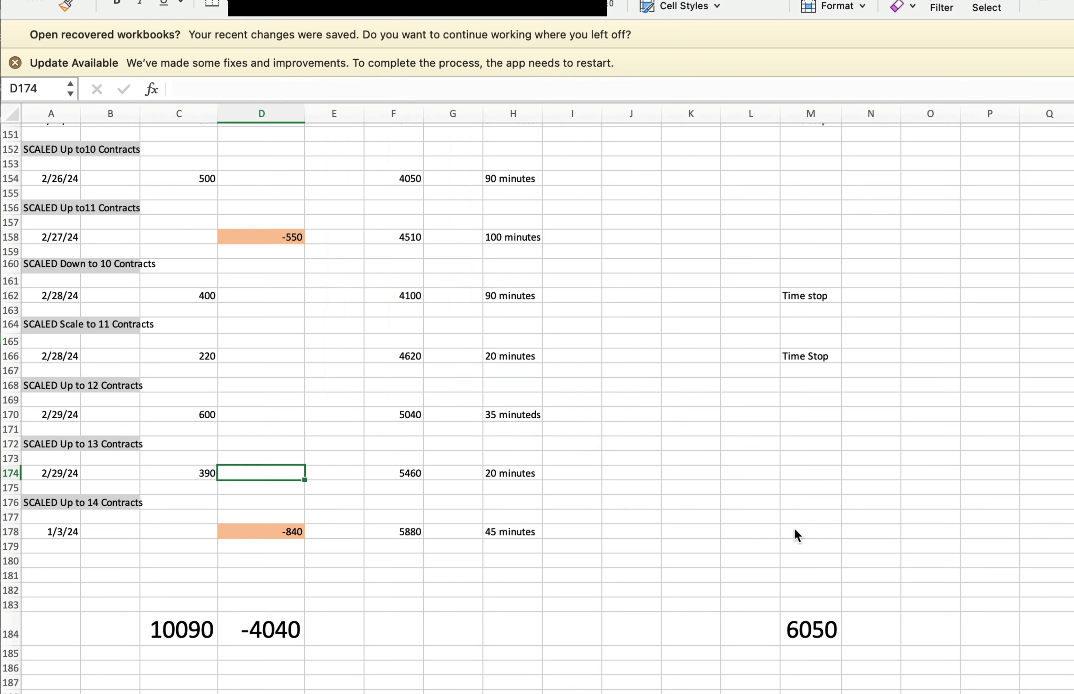
Delete the outdated totals in cells M184, D184 and C184
{"action": "left_click", "coordinate": [831, 639]}
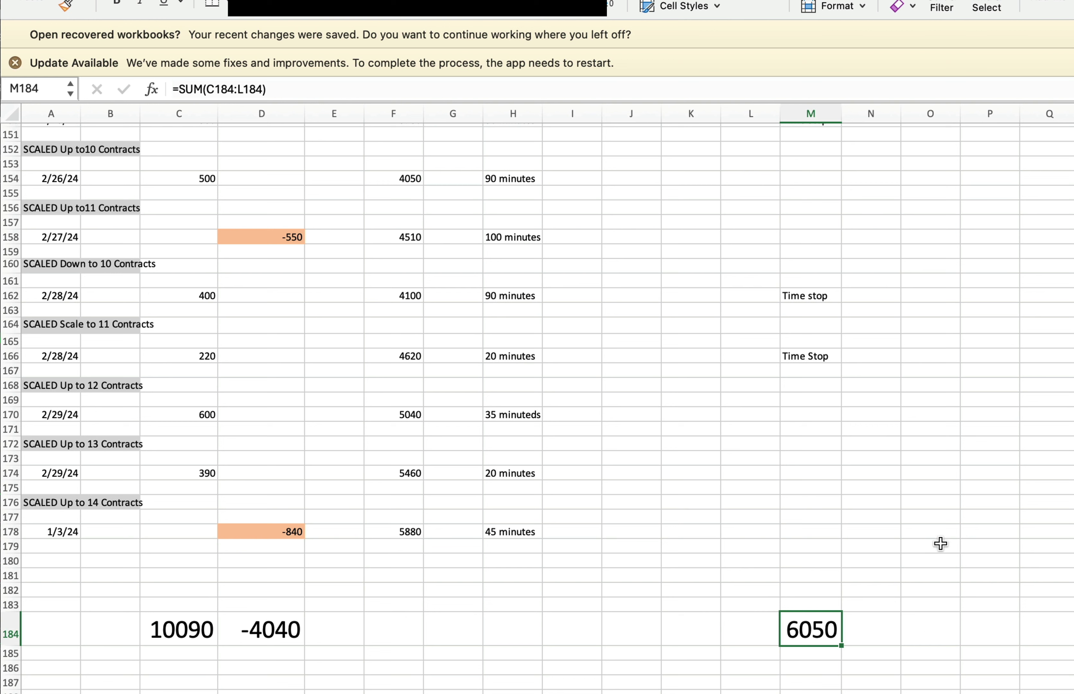
{"action": "left_click", "coordinate": [295, 625]}
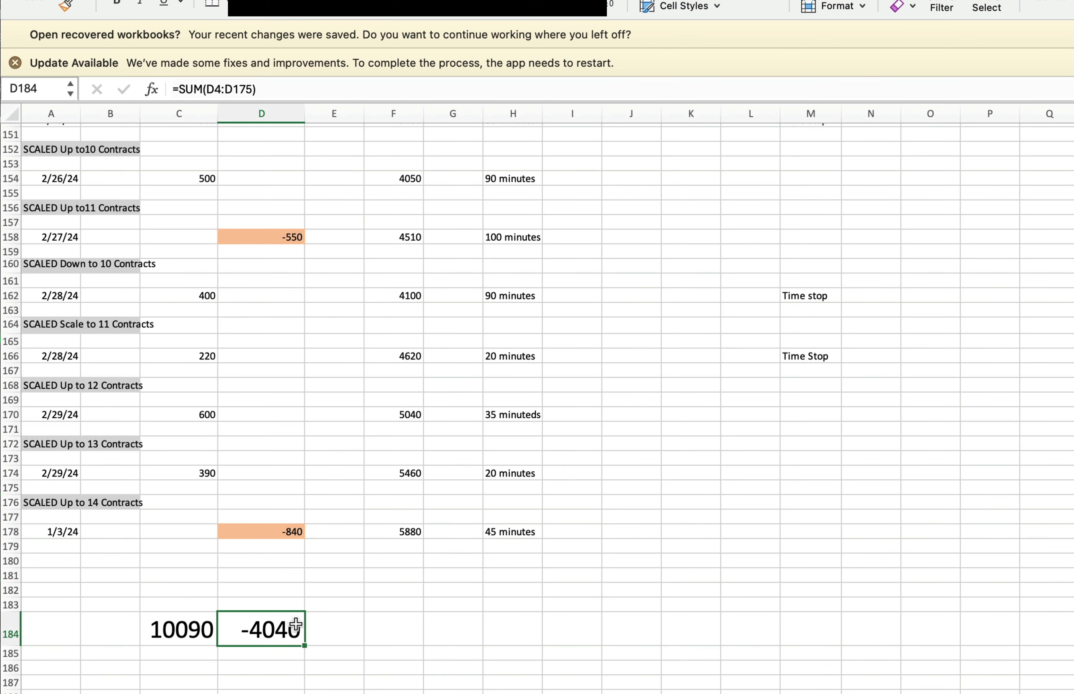
{"action": "key", "text": "BackSpace"}
{"action": "key", "text": "Return"}
{"action": "left_click", "coordinate": [178, 628]}
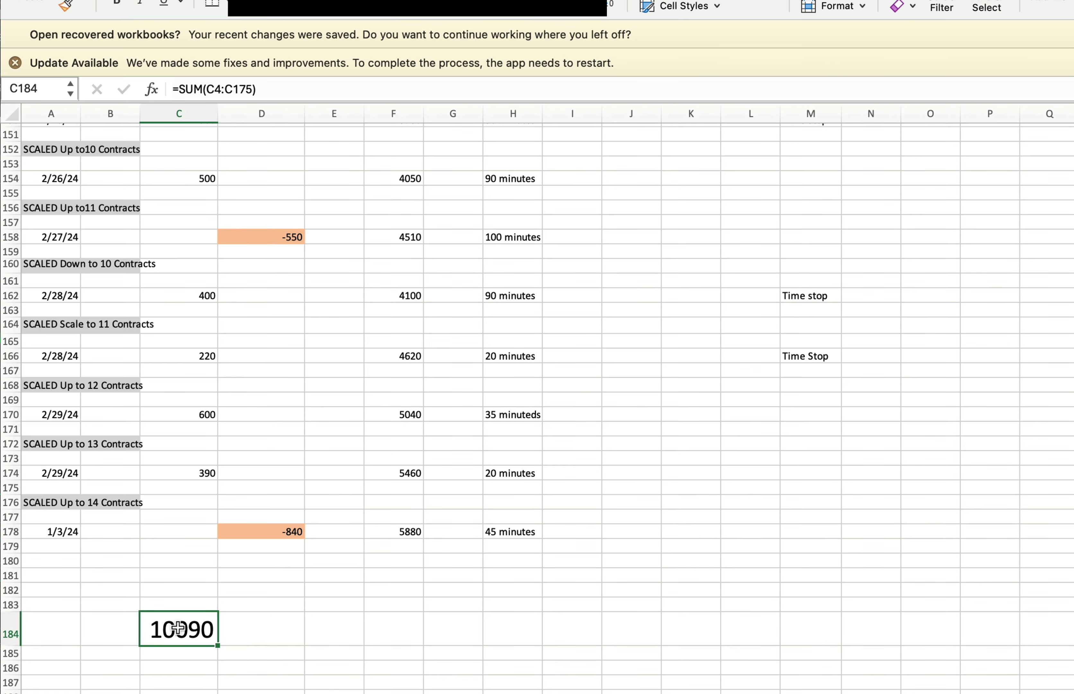
{"action": "key", "text": "BackSpace"}
{"action": "key", "text": "Return"}
Total the Profit column in cell C184 with AutoSum over C4:C183
{"action": "scroll", "coordinate": [142, 455], "scroll_direction": "up", "scroll_amount": 20}
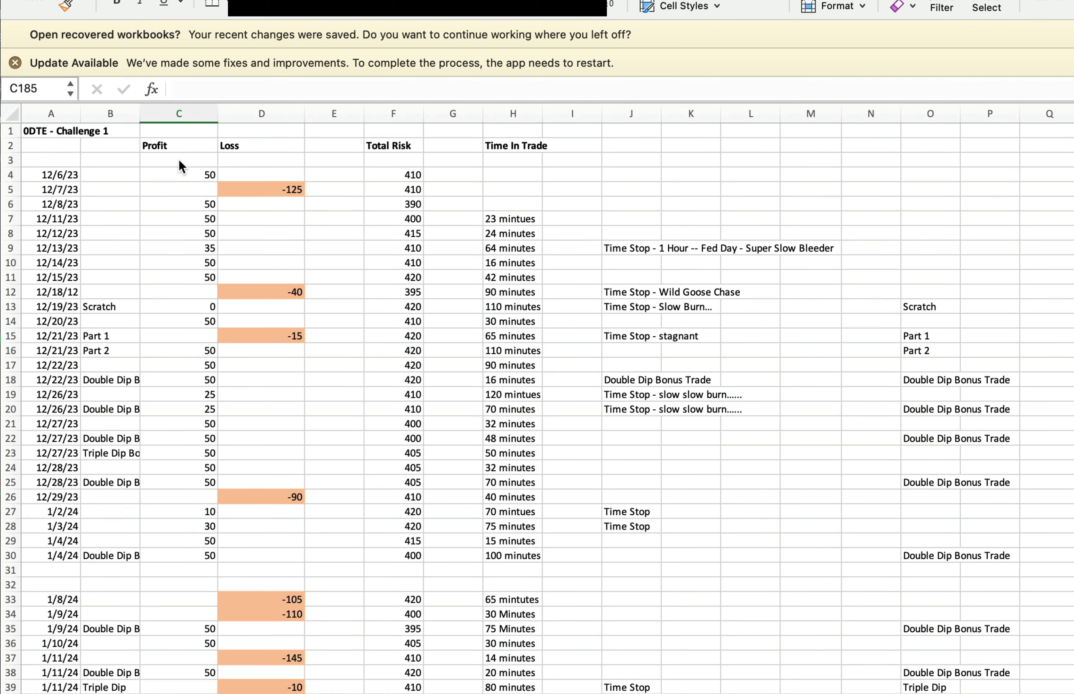
{"action": "left_click_drag", "start_coordinate": [178, 170], "coordinate": [170, 618]}
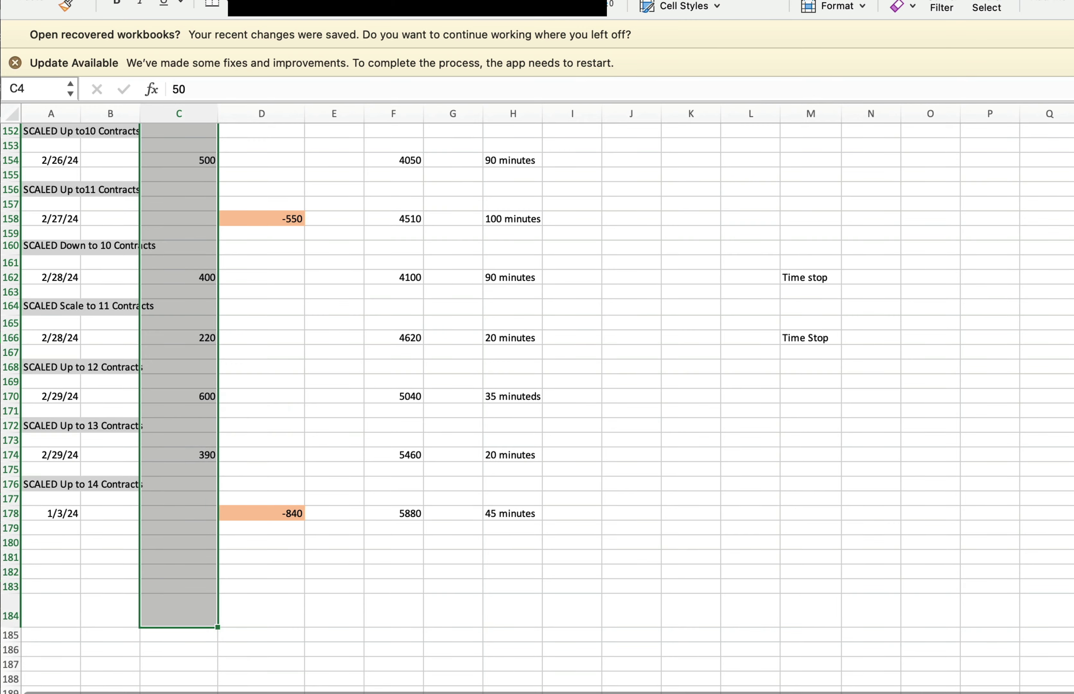
{"action": "key", "text": "super+shift+t"}
{"action": "scroll", "coordinate": [321, 417], "scroll_direction": "down", "scroll_amount": 20}
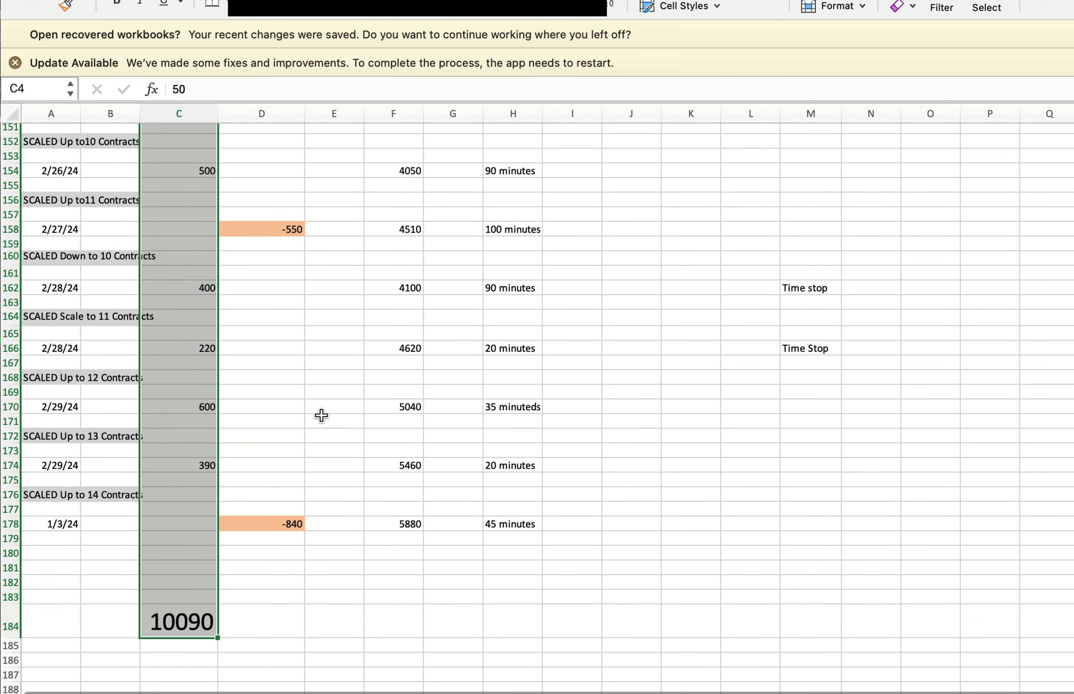
{"action": "scroll", "coordinate": [321, 415], "scroll_direction": "down", "scroll_amount": 7}
Total the Loss column in cell D184 with AutoSum, covering the entries from D4 down to the new loss
{"action": "scroll", "coordinate": [321, 417], "scroll_direction": "up", "scroll_amount": 20}
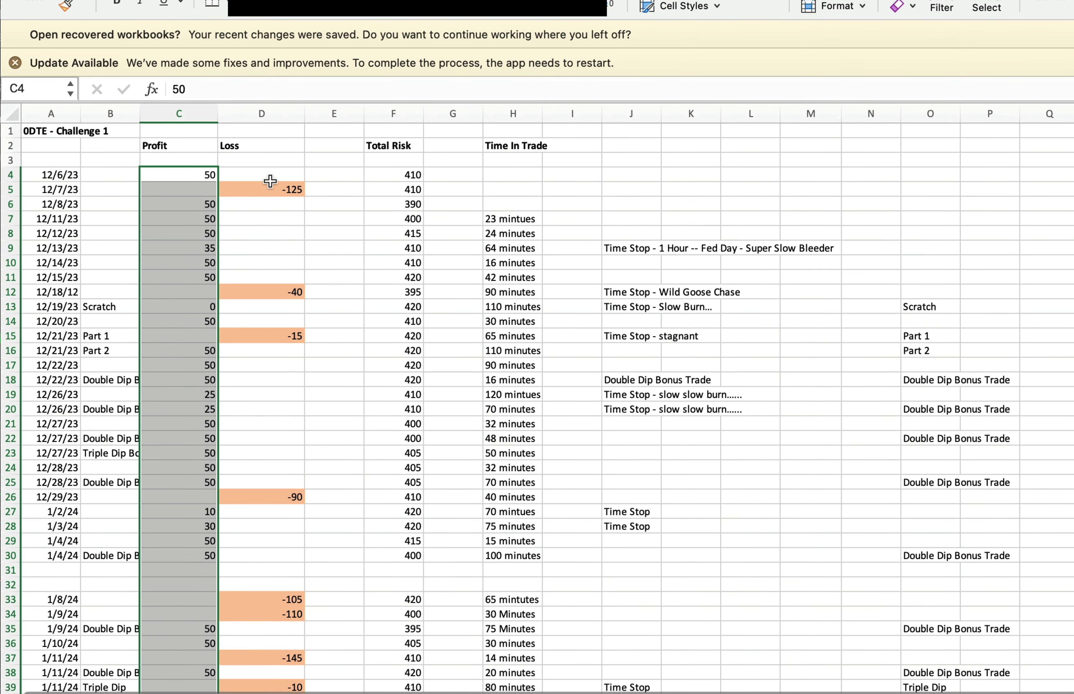
{"action": "left_click_drag", "start_coordinate": [277, 175], "coordinate": [249, 660]}
{"action": "key", "text": "super+shift+t"}
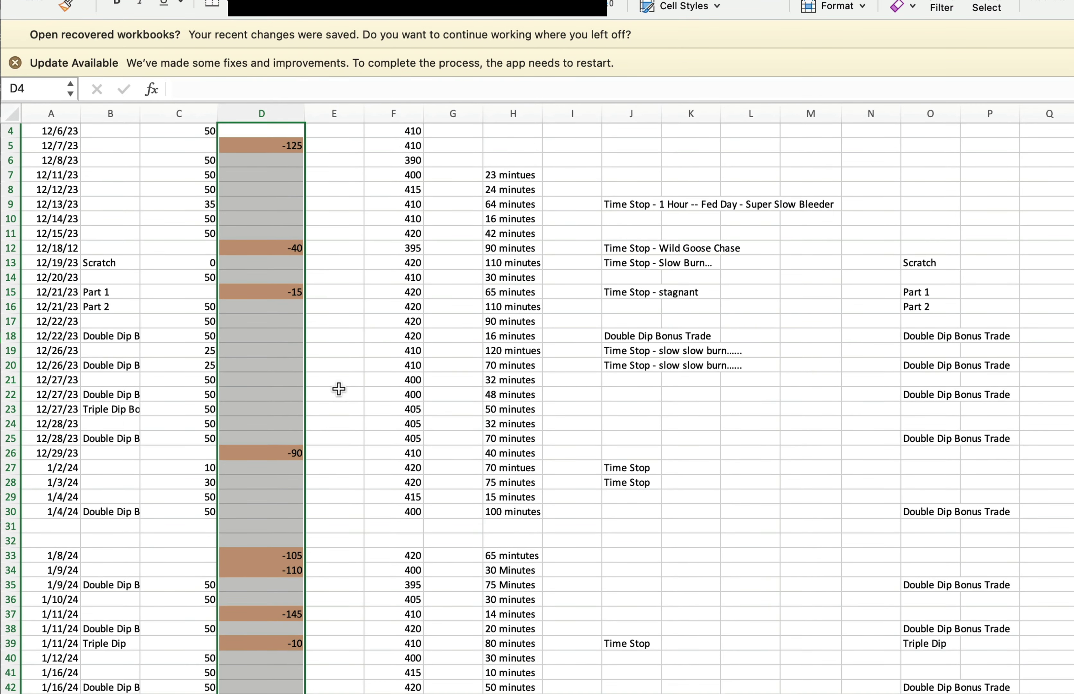
{"action": "scroll", "coordinate": [340, 389], "scroll_direction": "down", "scroll_amount": 20}
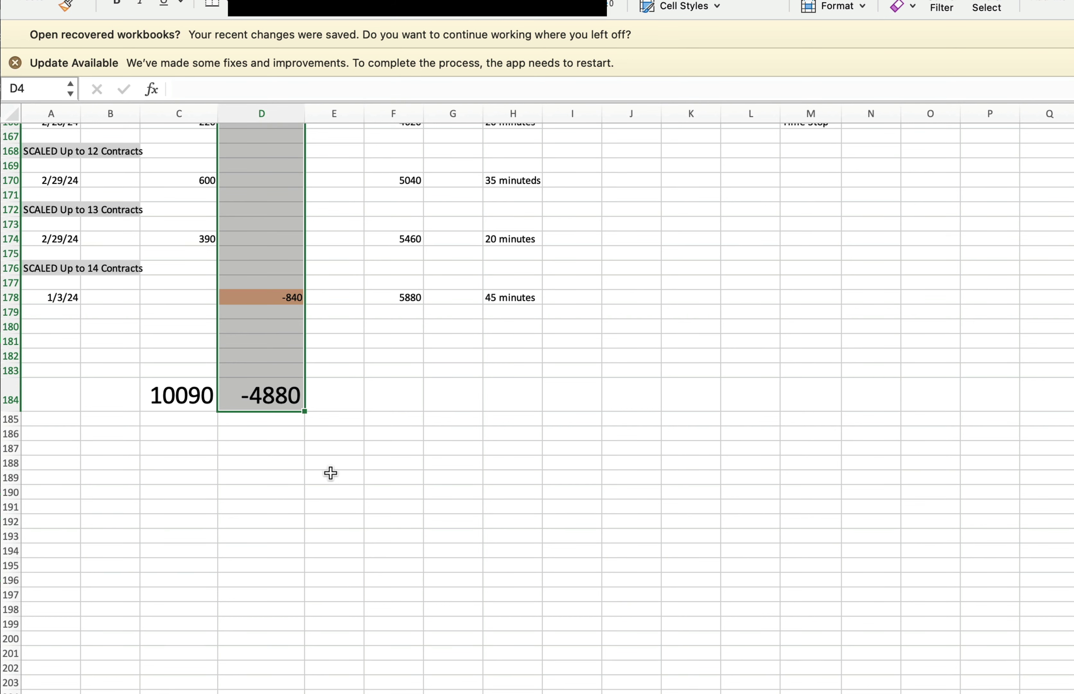
{"action": "scroll", "coordinate": [332, 473], "scroll_direction": "up", "scroll_amount": 3}
{"action": "scroll", "coordinate": [332, 473], "scroll_direction": "up", "scroll_amount": 3}
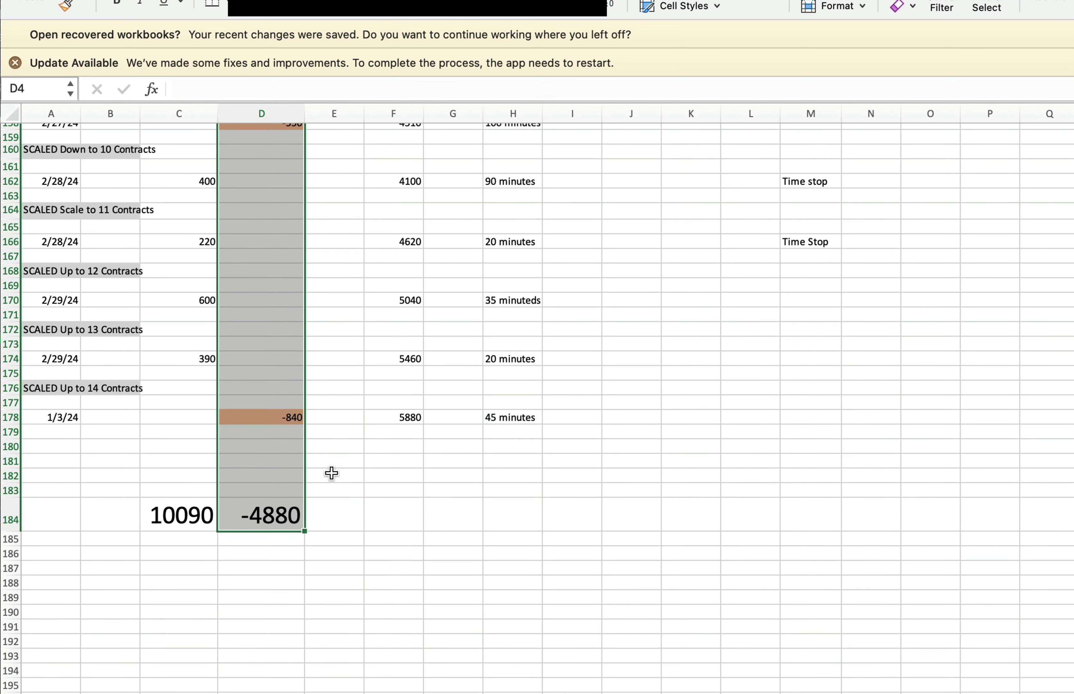
Sum the profit and loss totals of row 184 into cell M184 with AutoSum
{"action": "left_click", "coordinate": [383, 472]}
{"action": "left_click_drag", "start_coordinate": [153, 510], "coordinate": [797, 519]}
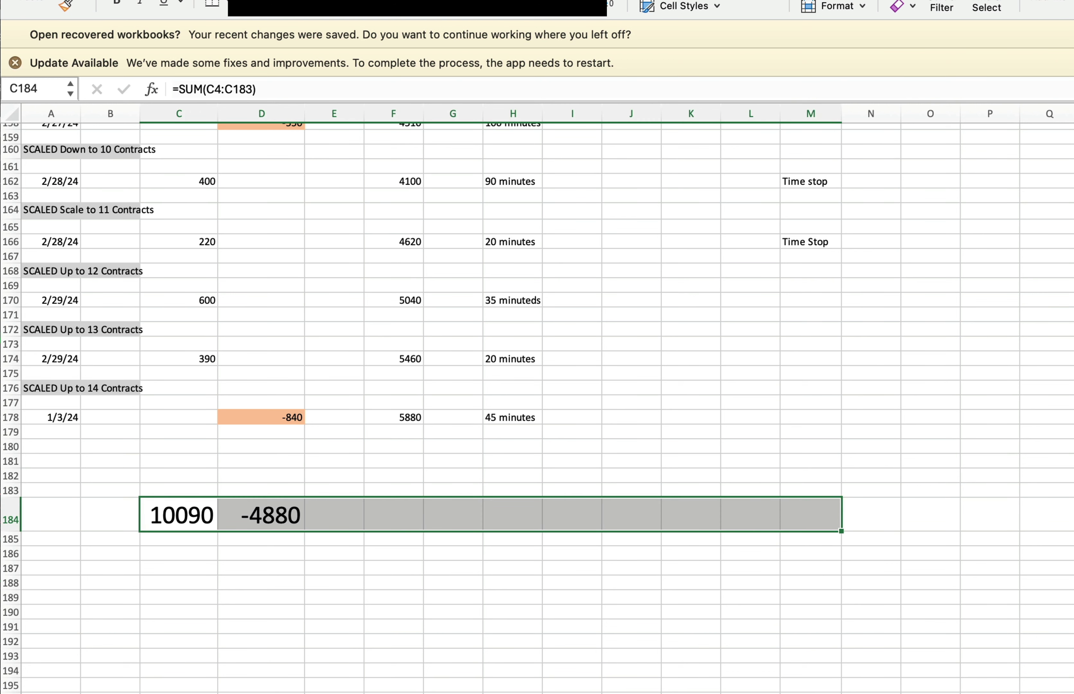
{"action": "left_click", "coordinate": [903, 2]}
{"action": "left_click", "coordinate": [814, 583]}
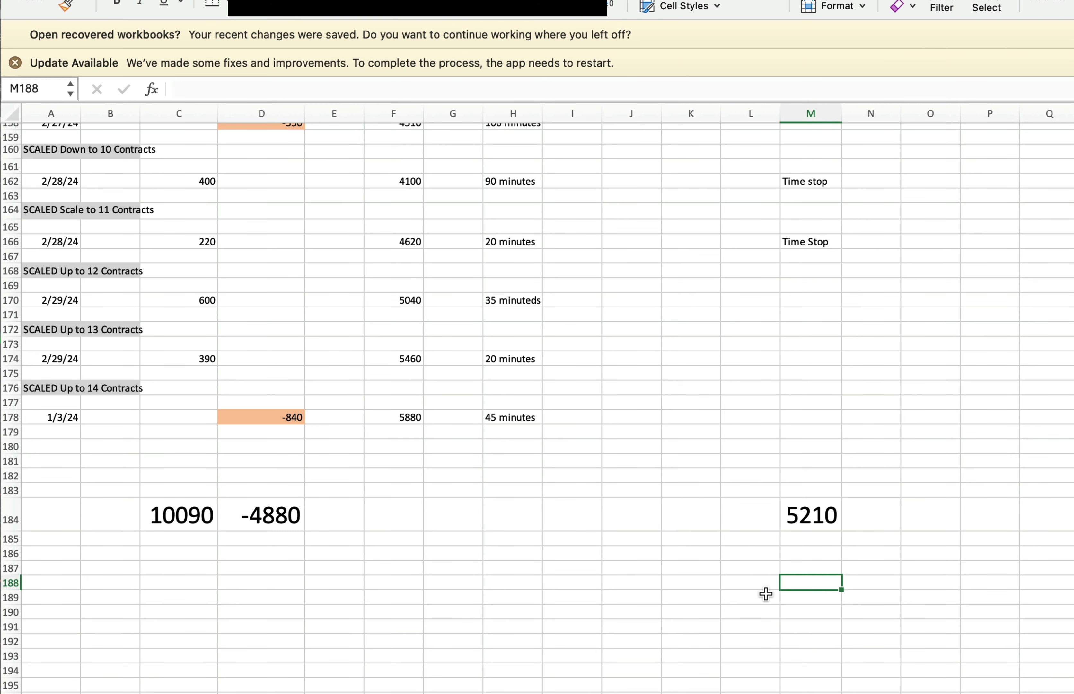
Switch to Calculator and multiply 14 by 420 to work out the risk for 14 contracts
{"action": "key", "text": "super+Tab"}
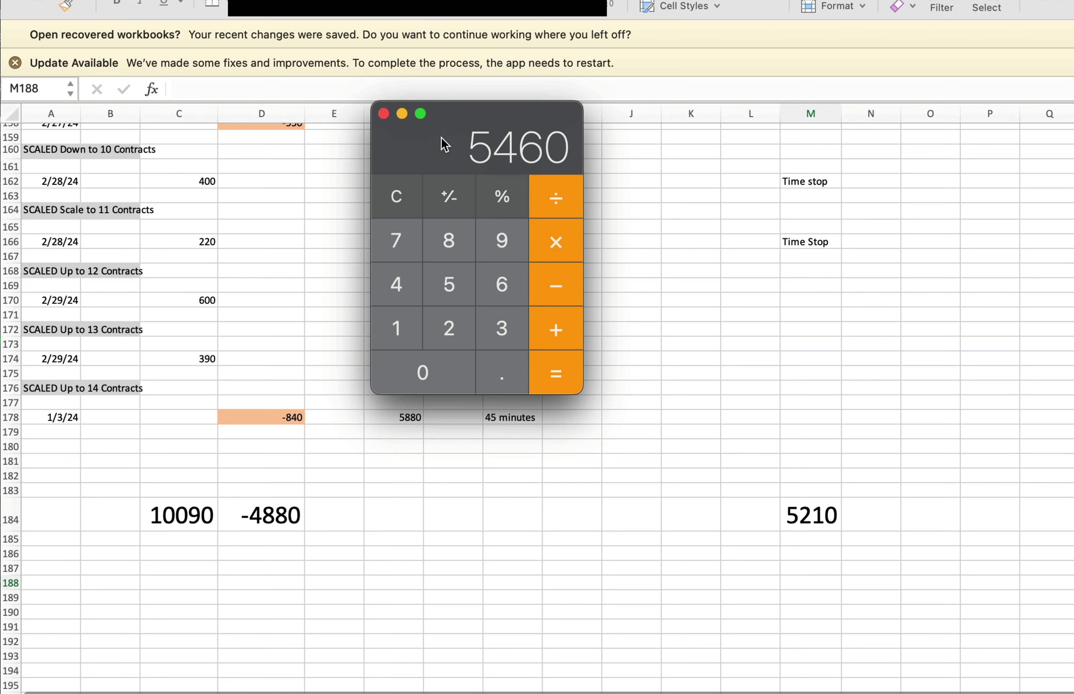
{"action": "left_click", "coordinate": [413, 196]}
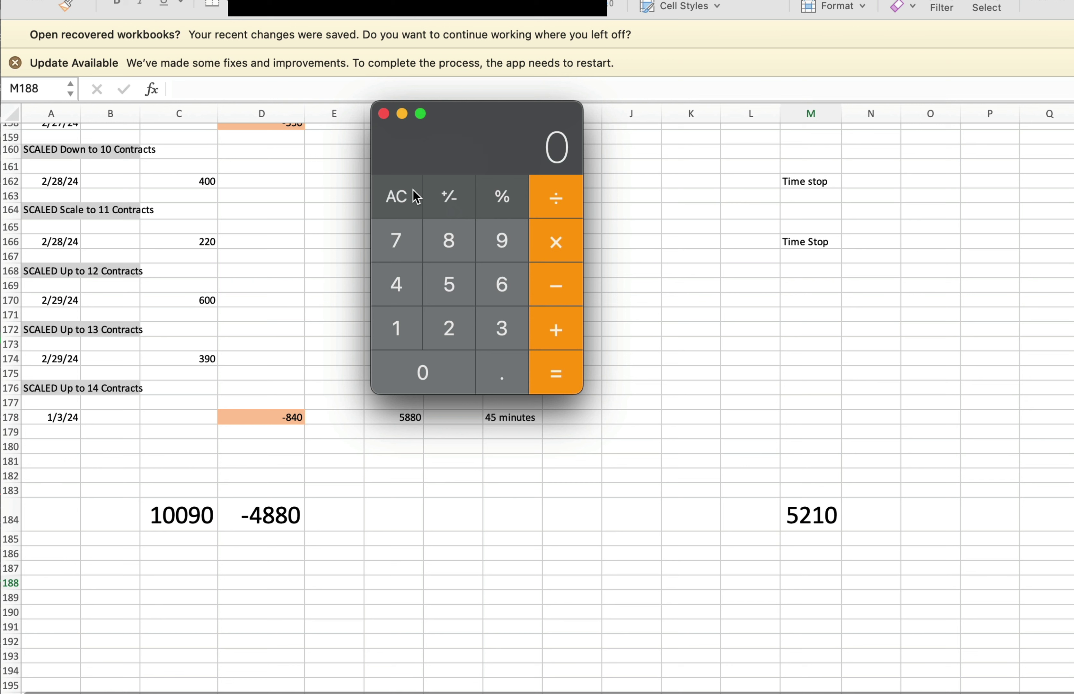
{"action": "left_click", "coordinate": [409, 345]}
{"action": "left_click", "coordinate": [400, 288]}
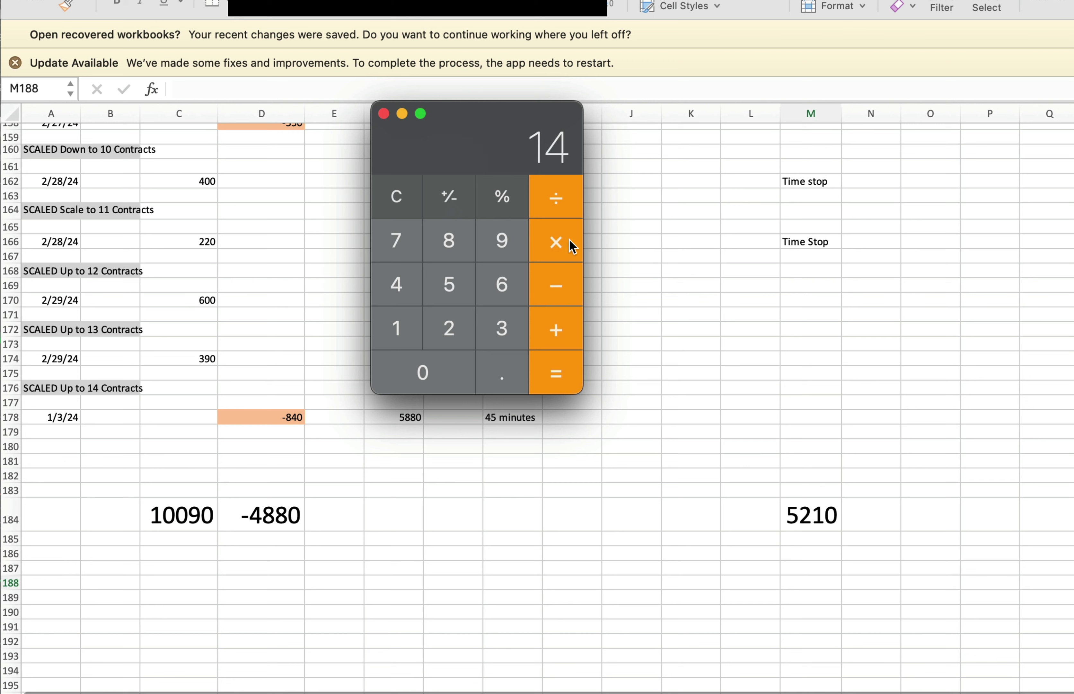
{"action": "left_click", "coordinate": [569, 244]}
{"action": "left_click", "coordinate": [401, 285]}
{"action": "left_click", "coordinate": [452, 338]}
{"action": "left_click", "coordinate": [465, 363]}
{"action": "left_click", "coordinate": [552, 369]}
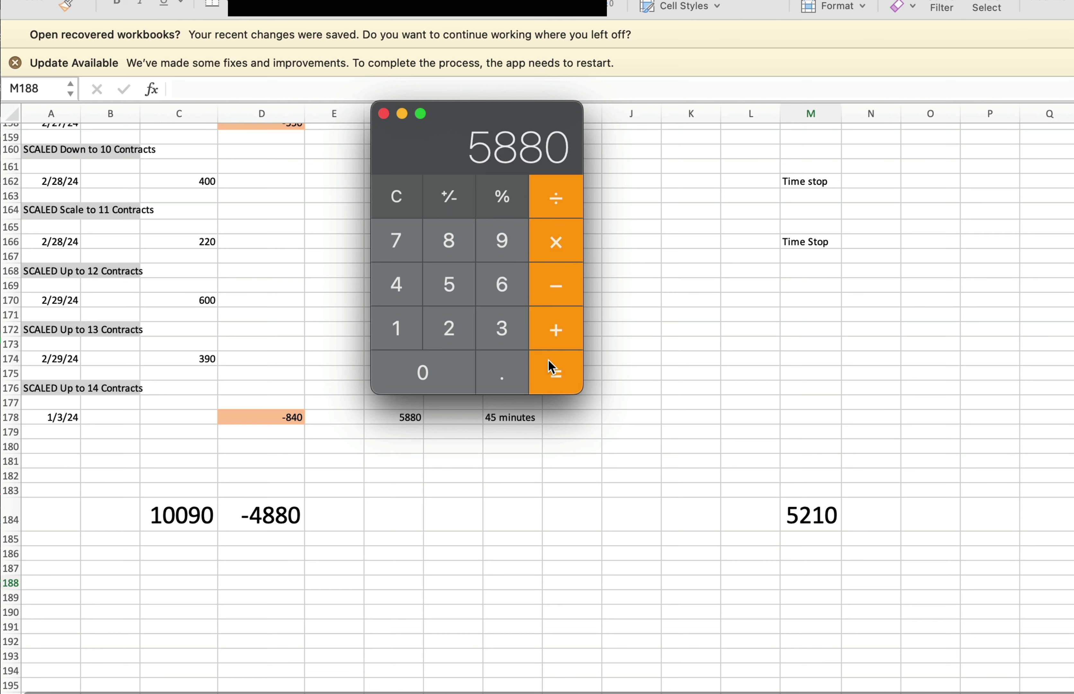
Clear the calculator and multiply 13 by 420 for the 13-contract risk
{"action": "left_click", "coordinate": [409, 203]}
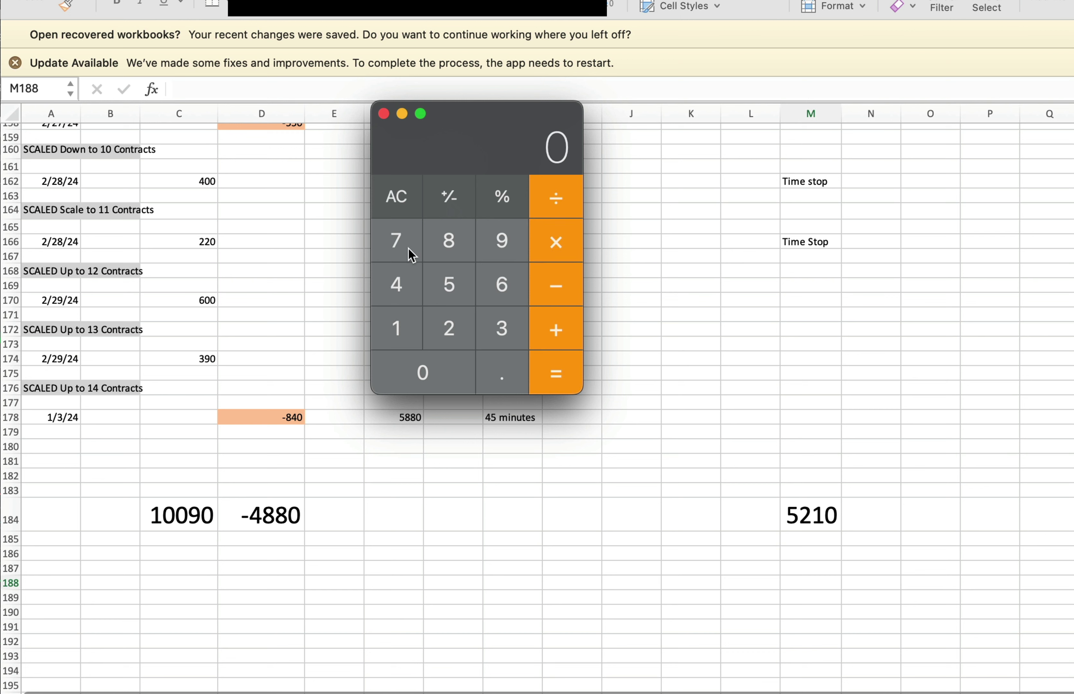
{"action": "left_click", "coordinate": [404, 334]}
{"action": "left_click", "coordinate": [487, 330]}
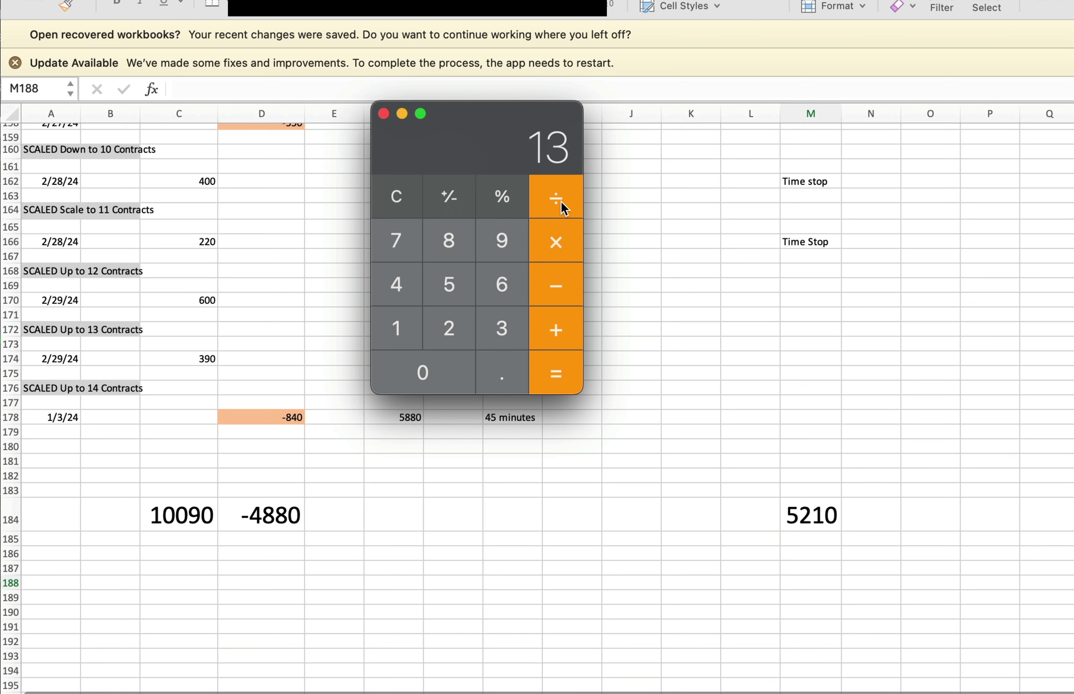
{"action": "left_click", "coordinate": [558, 241]}
{"action": "left_click", "coordinate": [402, 300]}
{"action": "left_click", "coordinate": [447, 331]}
{"action": "left_click", "coordinate": [441, 373]}
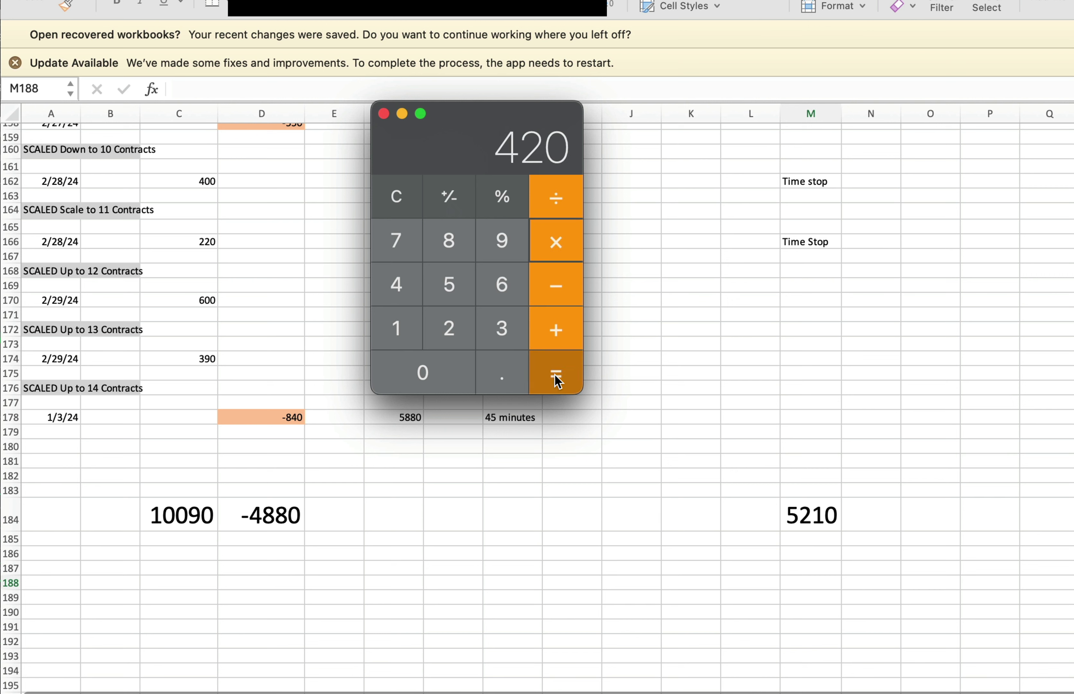
{"action": "left_click", "coordinate": [556, 373]}
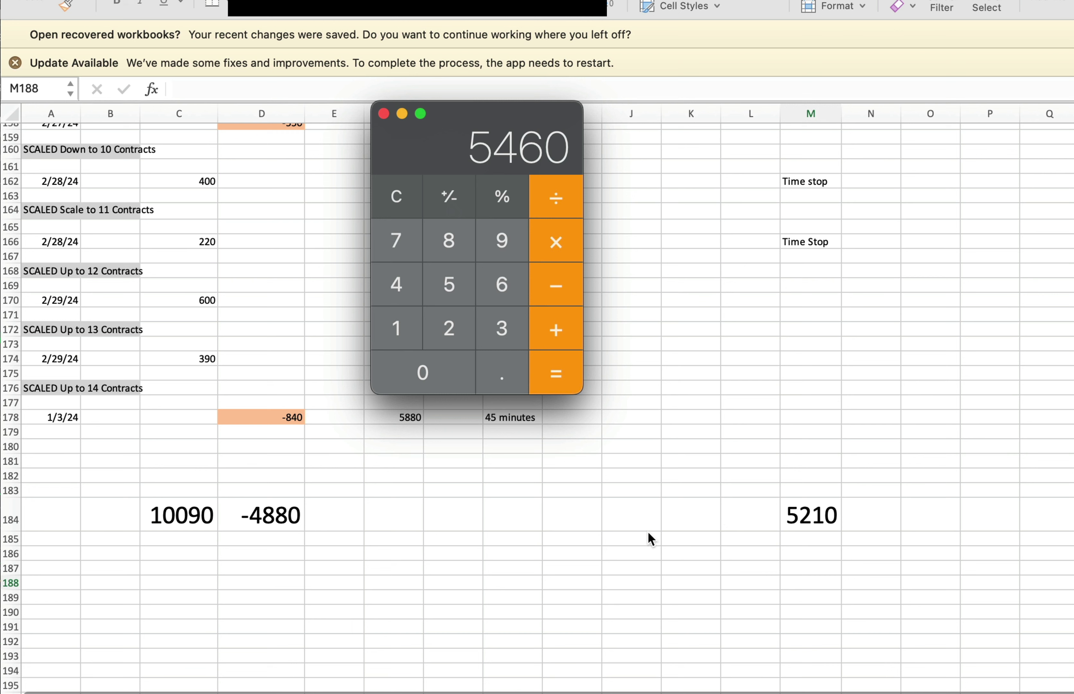
Clear the calculator and multiply 12 by 420 for the 12-contract risk
{"action": "left_click", "coordinate": [404, 197]}
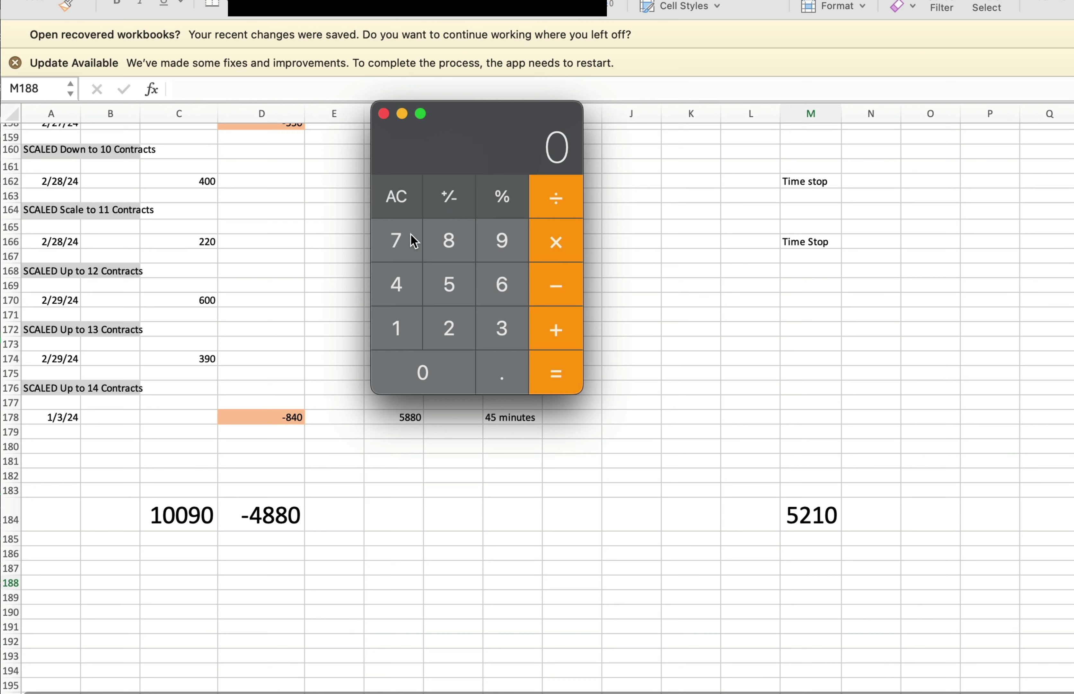
{"action": "left_click", "coordinate": [399, 356]}
{"action": "left_click", "coordinate": [404, 210]}
{"action": "left_click", "coordinate": [397, 328]}
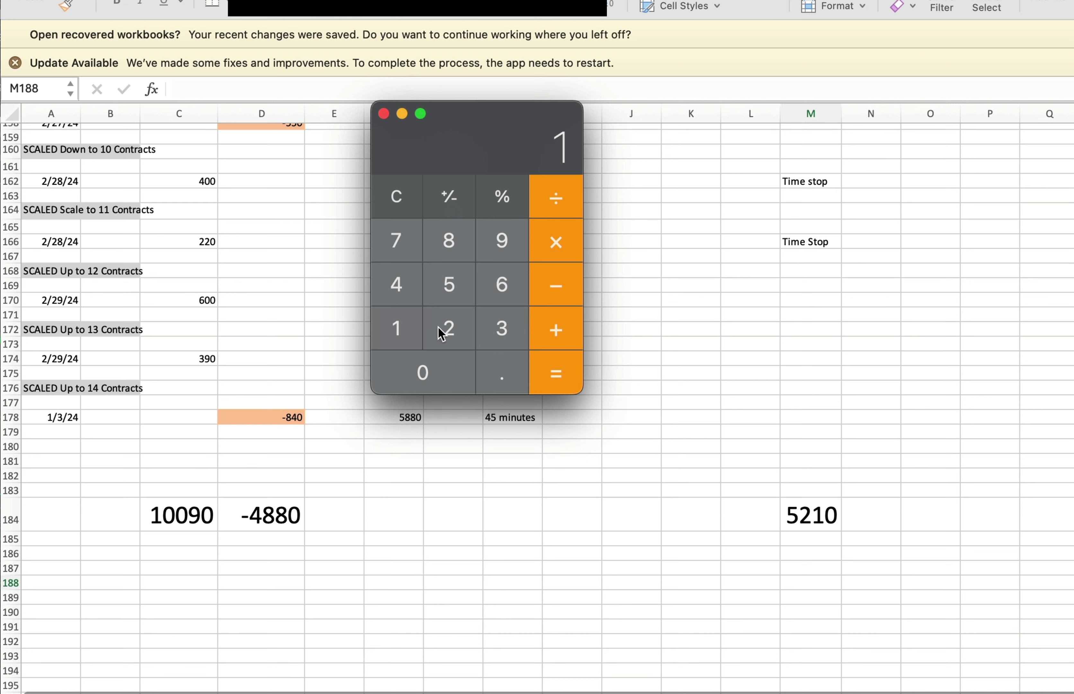
{"action": "left_click", "coordinate": [449, 328]}
{"action": "left_click", "coordinate": [559, 248]}
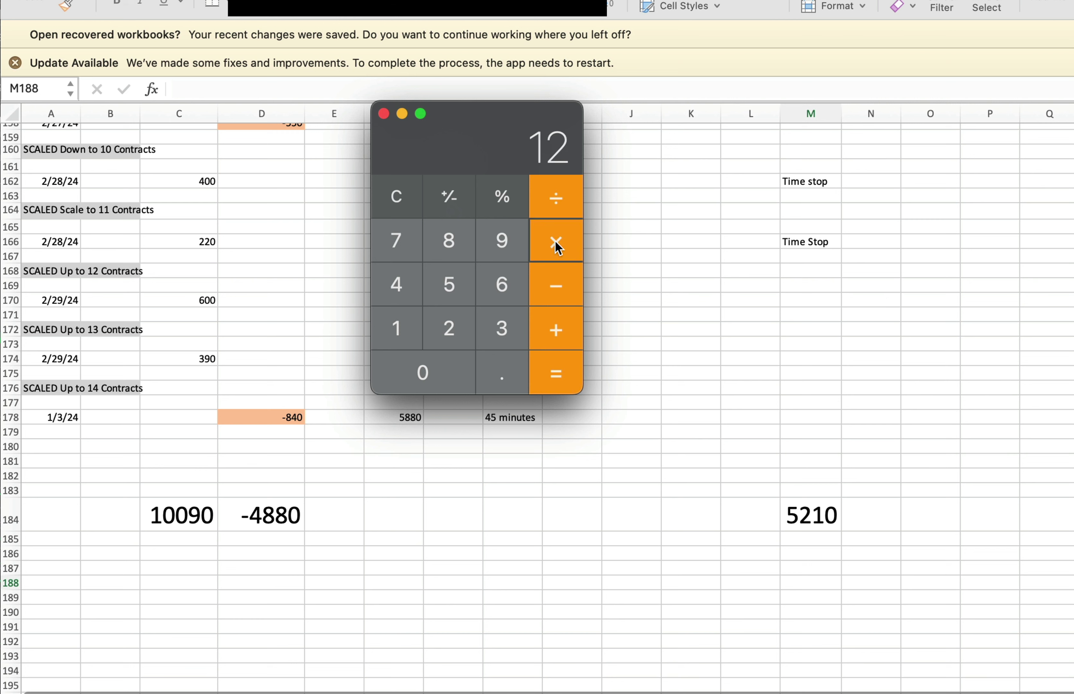
{"action": "left_click", "coordinate": [400, 287]}
{"action": "left_click", "coordinate": [449, 328]}
{"action": "left_click", "coordinate": [423, 372]}
{"action": "left_click", "coordinate": [552, 368]}
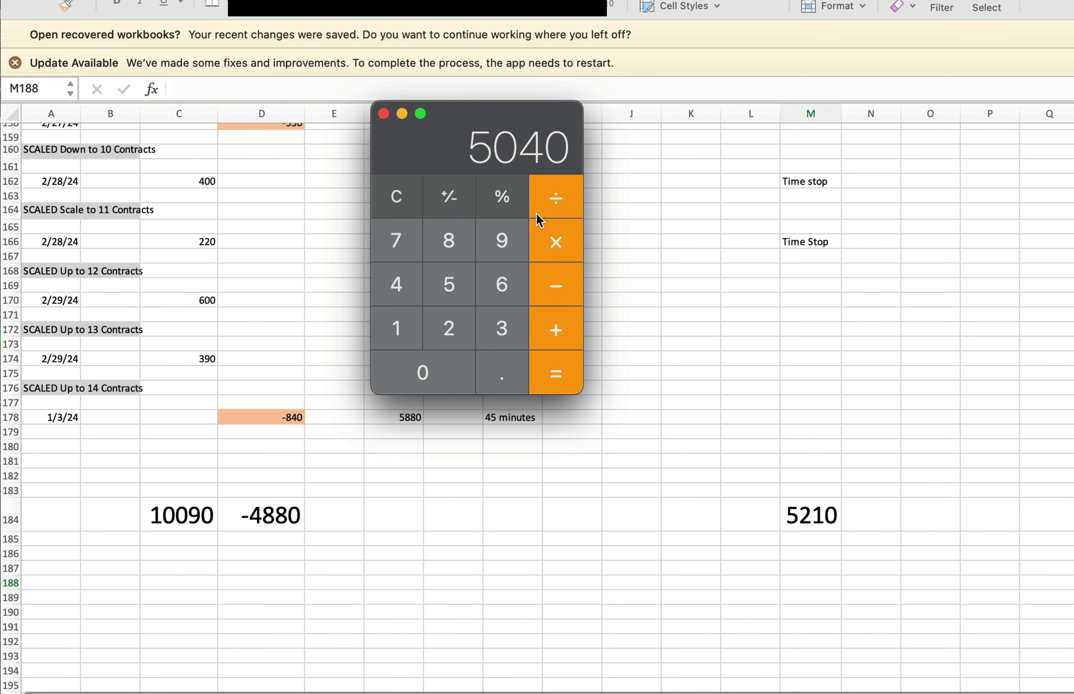
Close Calculator and copy the "SCALED Up to 14 Contracts" label from cell A176 into cell A180
{"action": "left_click", "coordinate": [384, 114]}
{"action": "left_click", "coordinate": [50, 388]}
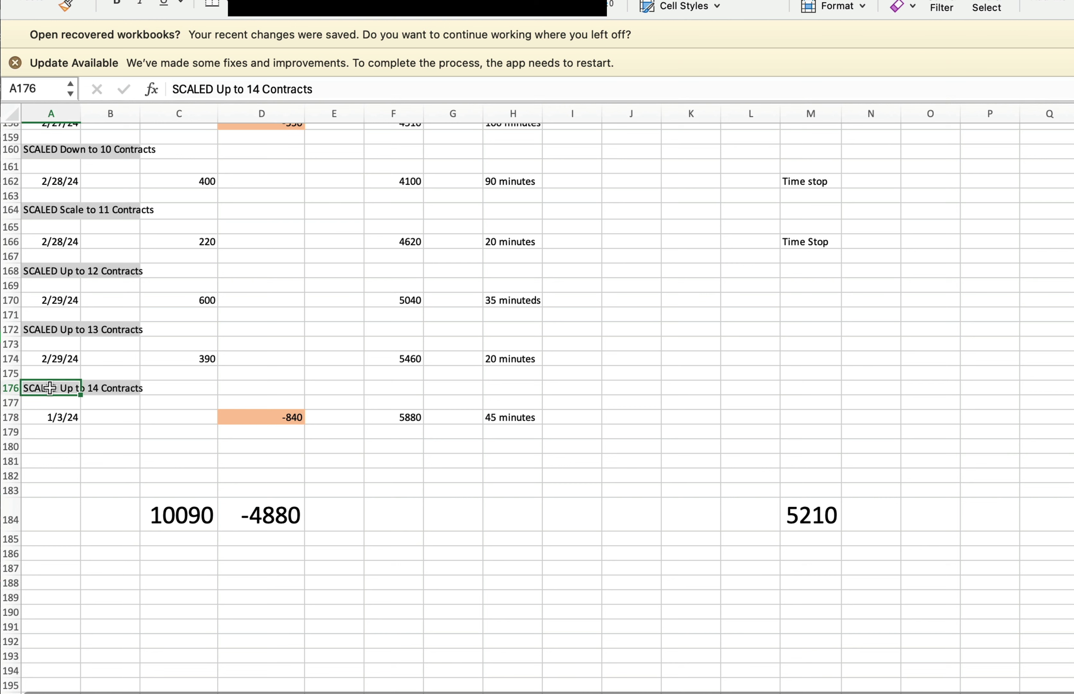
{"action": "key", "text": "super+c"}
{"action": "left_click", "coordinate": [57, 447]}
{"action": "key", "text": "super+v"}
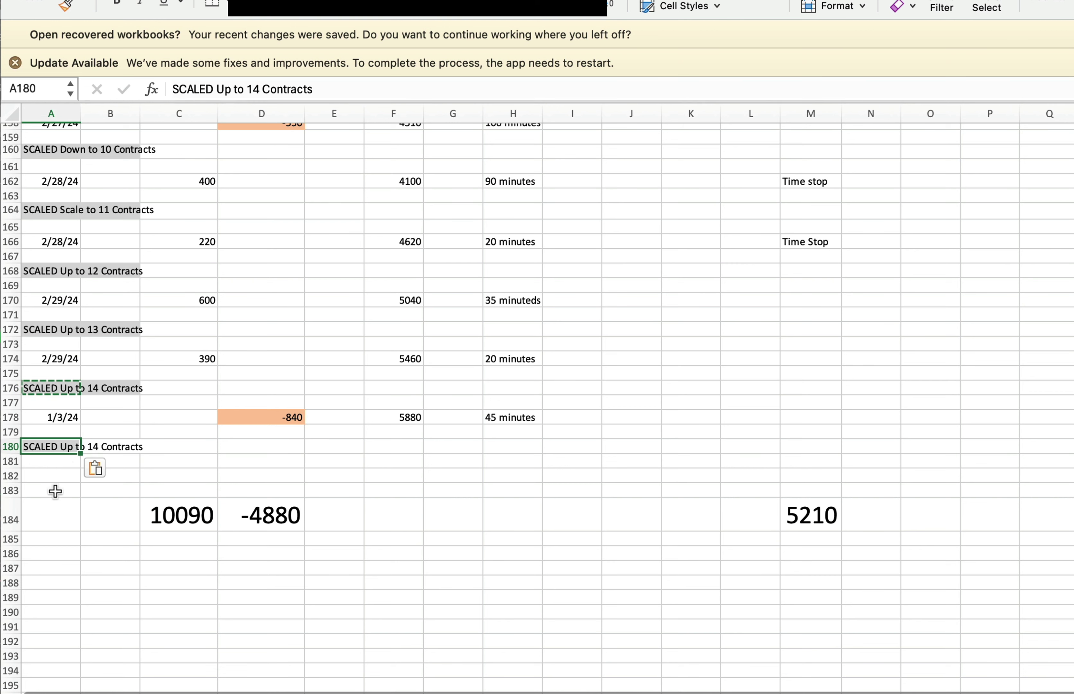
{"action": "left_click", "coordinate": [52, 491]}
Change the contract count in cell A180 so the label reads "SCALED Up to 12 Contracts"
{"action": "double_click", "coordinate": [32, 449]}
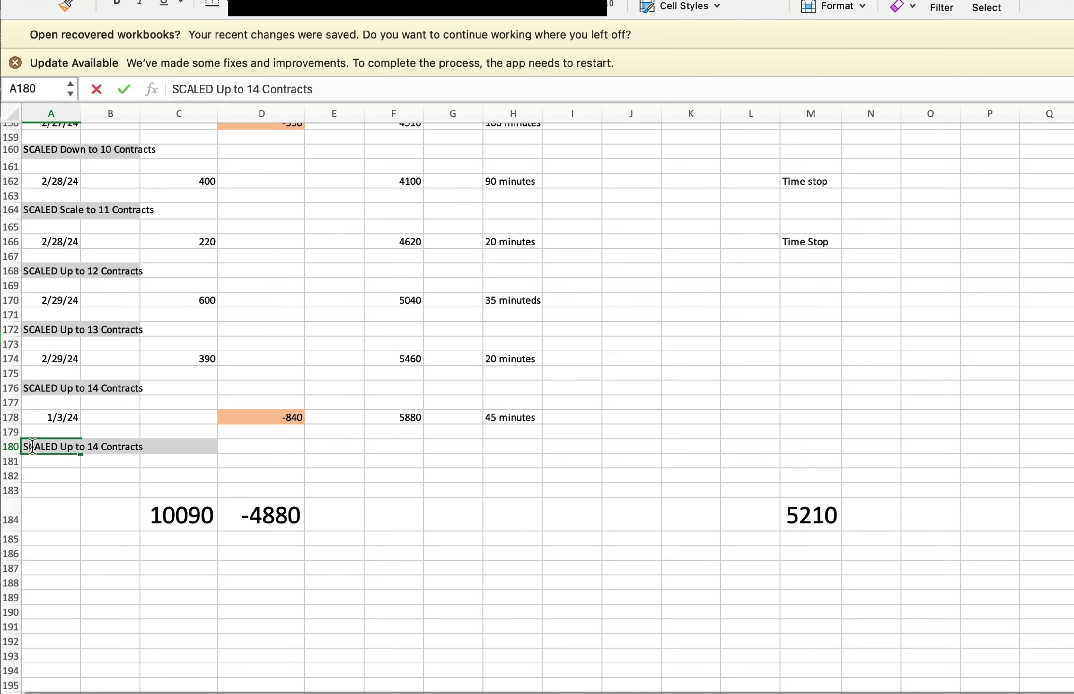
{"action": "double_click", "coordinate": [94, 446]}
{"action": "type", "text": "12"}
{"action": "left_click", "coordinate": [70, 514]}
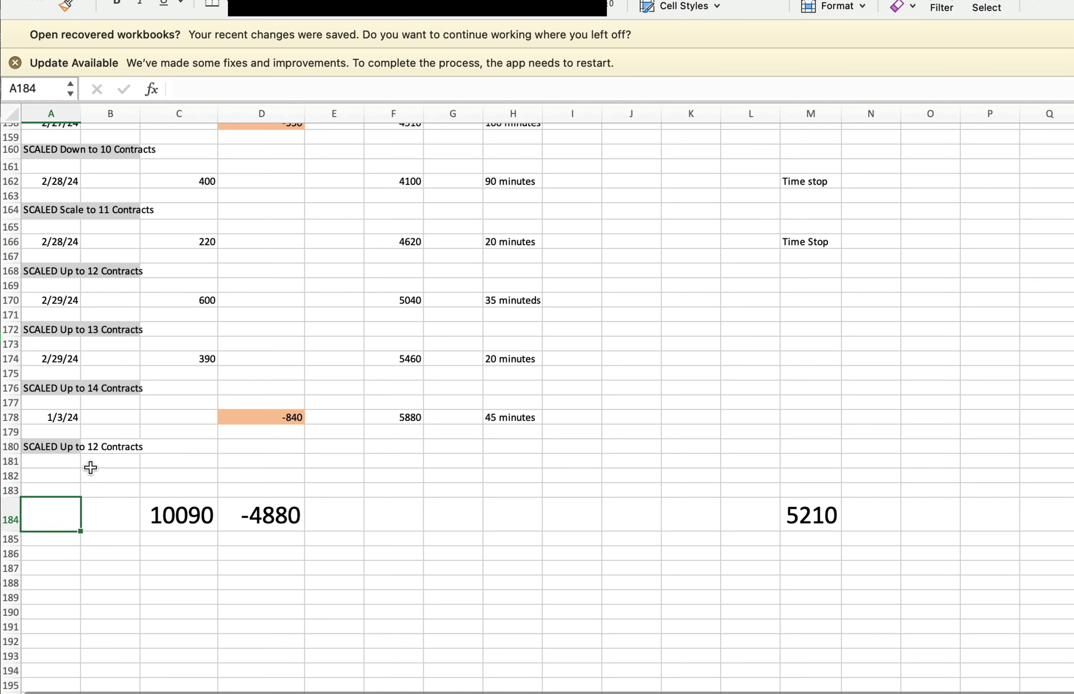
Fill cells A180:B180 with grey to match the shading of the other scaling labels
{"action": "left_click_drag", "start_coordinate": [44, 449], "coordinate": [111, 447]}
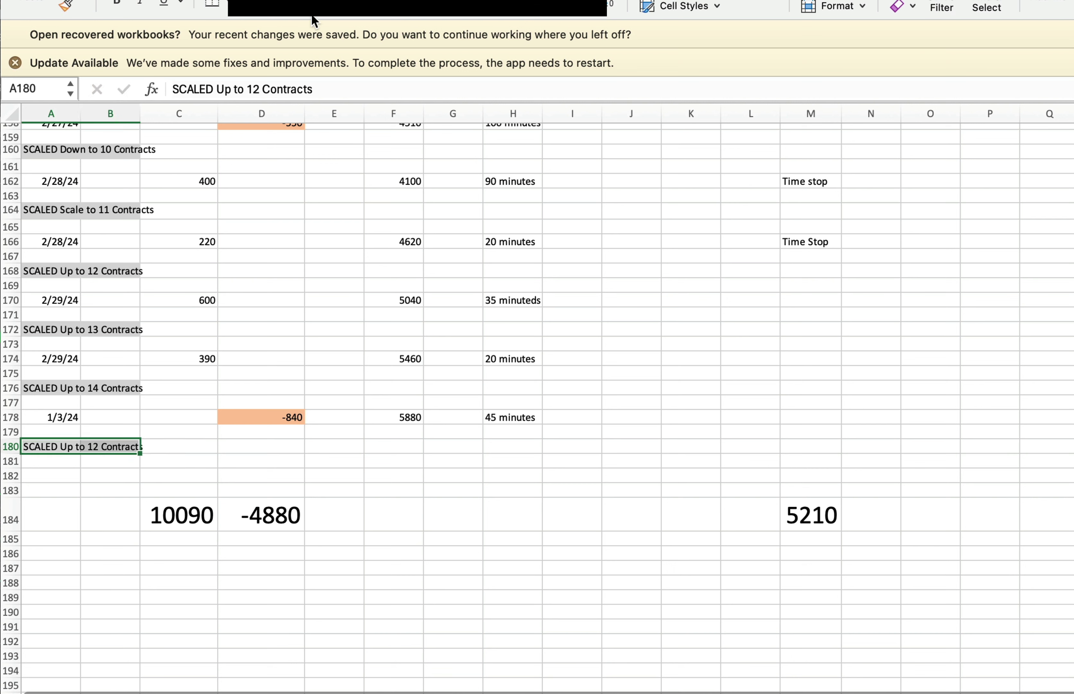
{"action": "left_click", "coordinate": [280, 6]}
{"action": "left_click", "coordinate": [279, 106]}
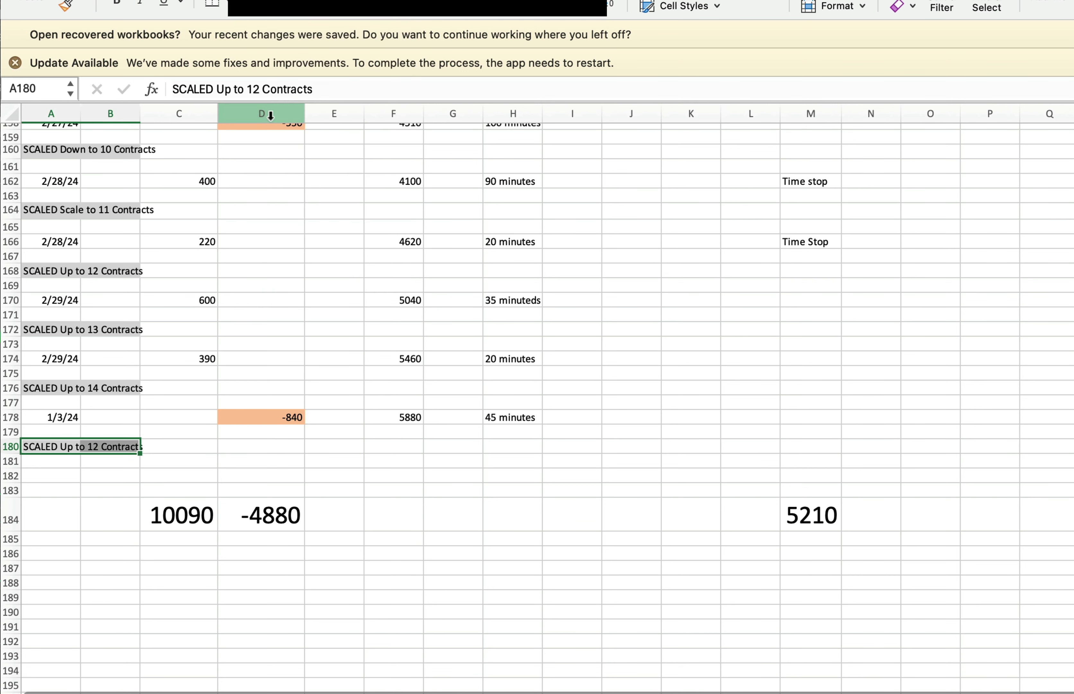
{"action": "left_click", "coordinate": [105, 488]}
{"action": "left_click", "coordinate": [187, 447]}
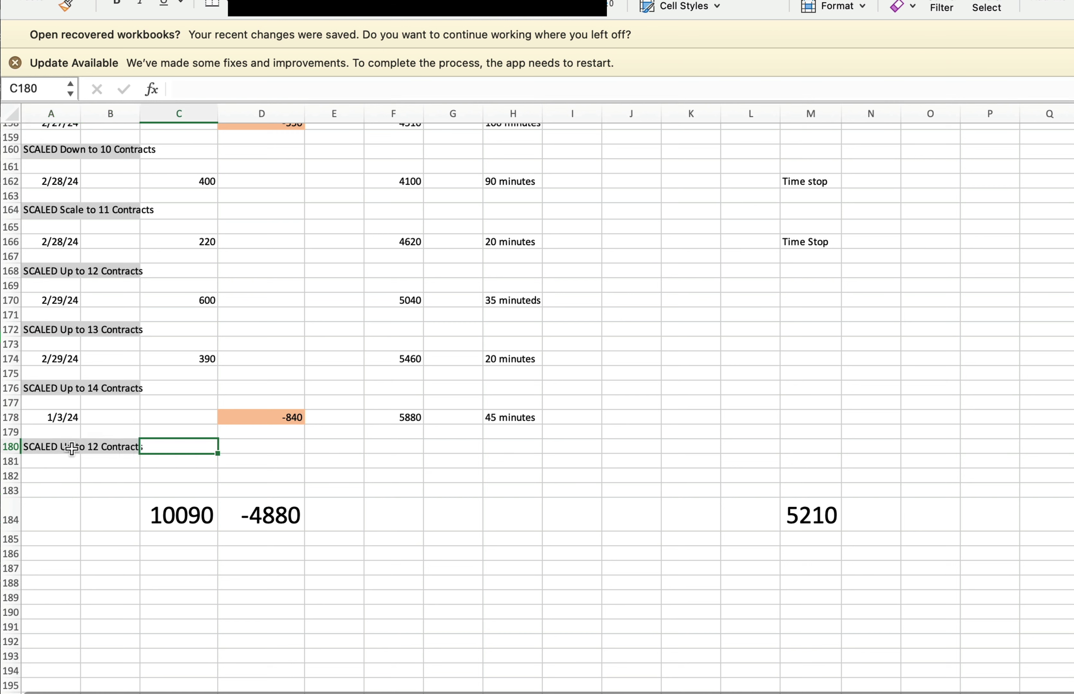
{"action": "left_click", "coordinate": [44, 446]}
{"action": "left_click_drag", "start_coordinate": [43, 445], "coordinate": [116, 446]}
{"action": "left_click", "coordinate": [178, 429]}
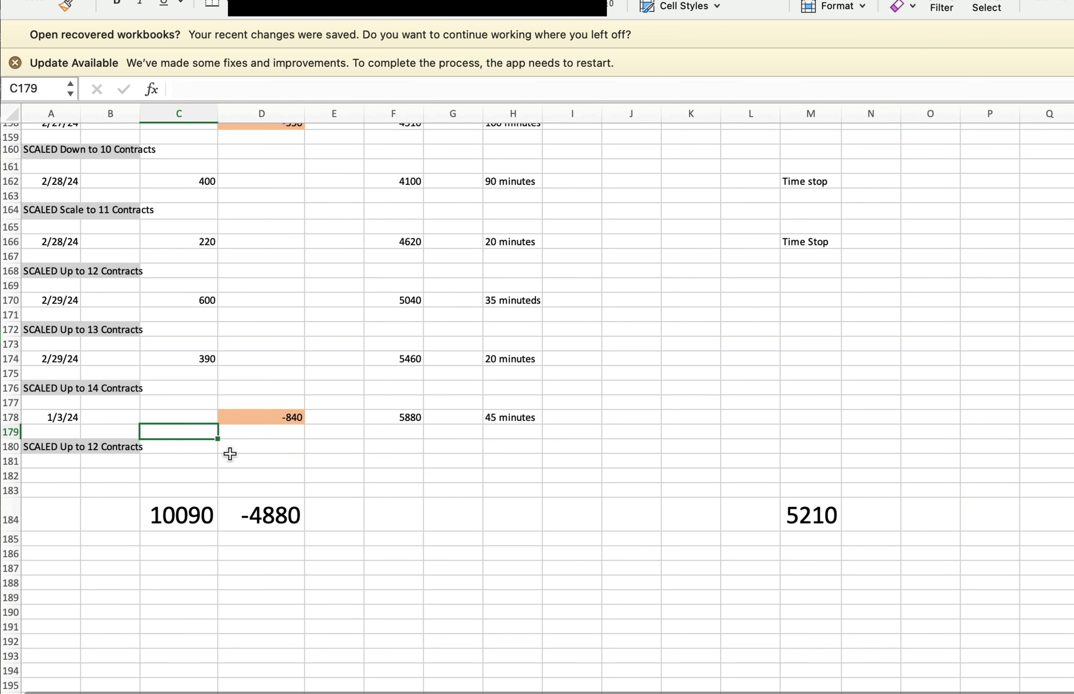
{"action": "left_click", "coordinate": [311, 478]}
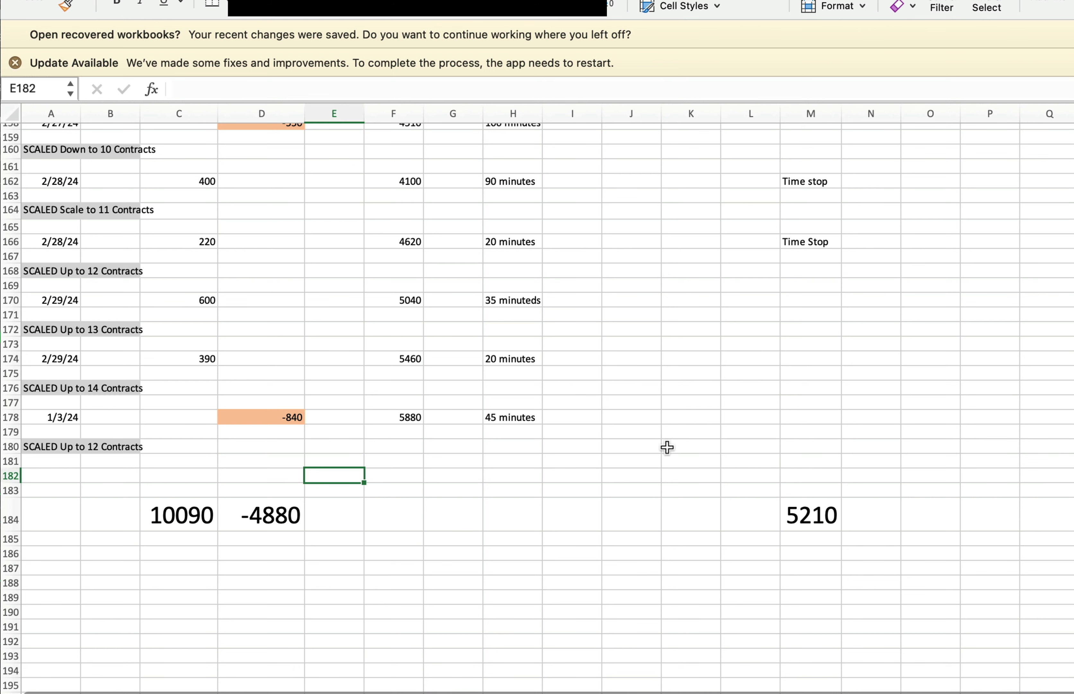
Switch to Calculator and divide the 5210 net profit by 420 to work out how many contracts it covers
{"action": "scroll", "coordinate": [667, 447], "scroll_direction": "up", "scroll_amount": 1}
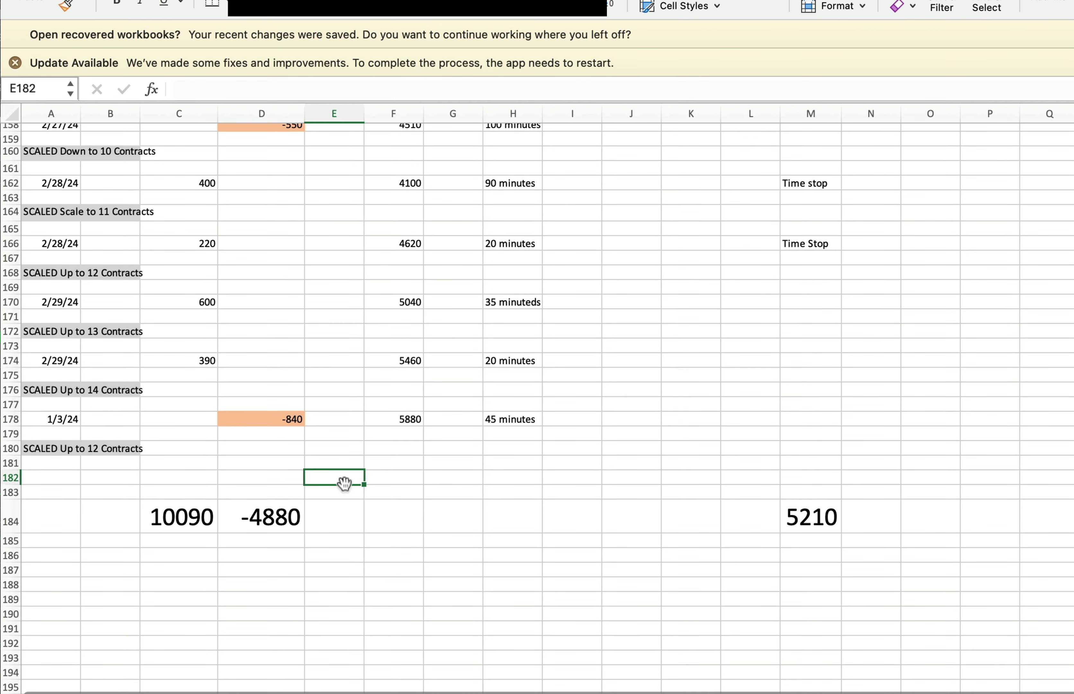
{"action": "left_click", "coordinate": [478, 476]}
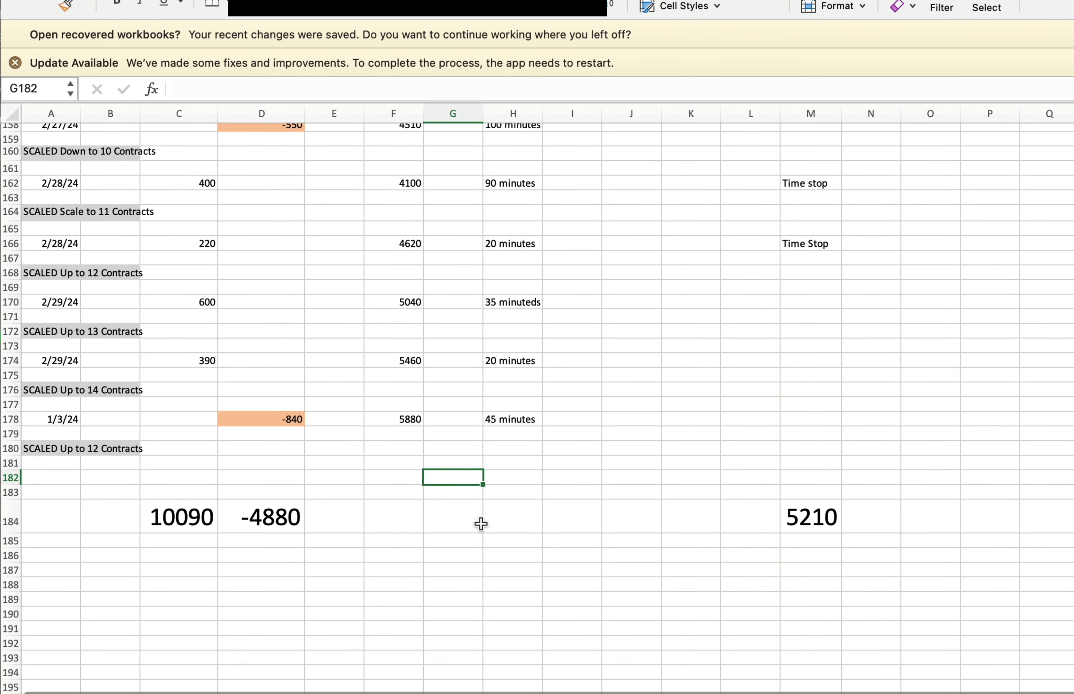
{"action": "key", "text": "super+Tab"}
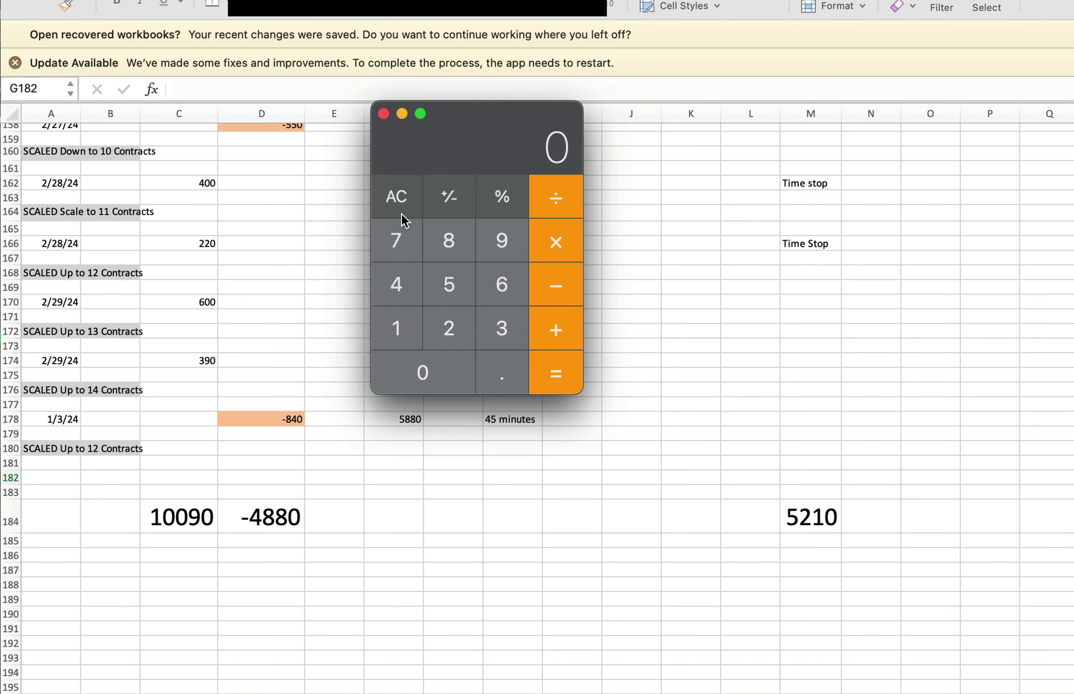
{"action": "left_click", "coordinate": [401, 212]}
{"action": "left_click", "coordinate": [452, 282]}
{"action": "left_click", "coordinate": [448, 328]}
{"action": "left_click", "coordinate": [409, 334]}
{"action": "left_click", "coordinate": [443, 373]}
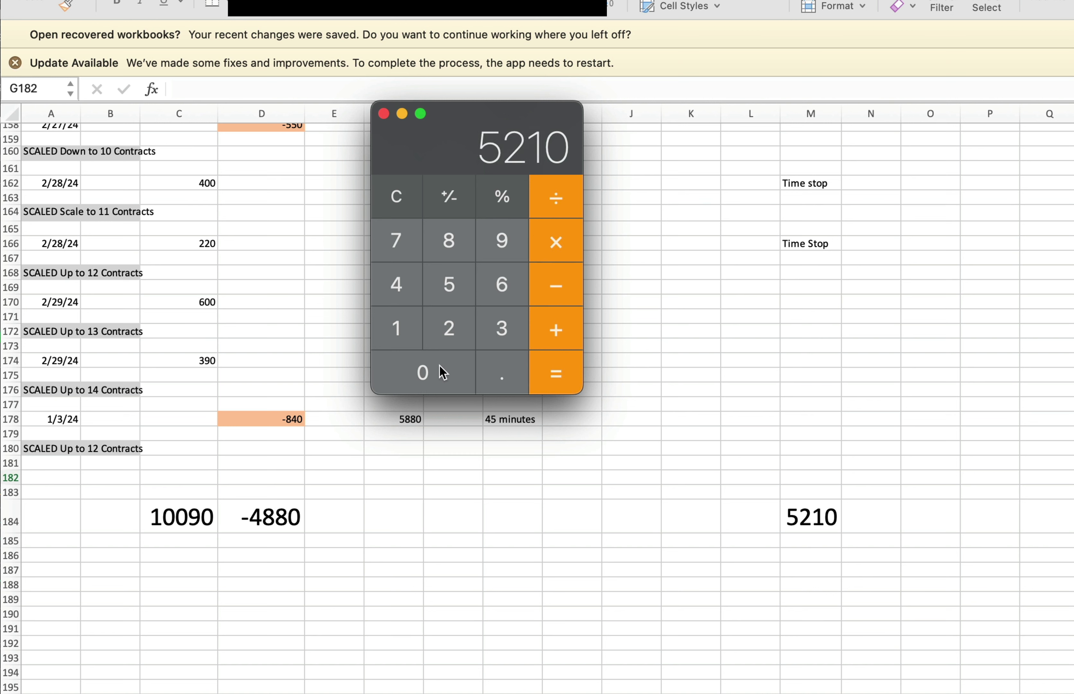
{"action": "left_click", "coordinate": [564, 206]}
{"action": "left_click", "coordinate": [415, 288]}
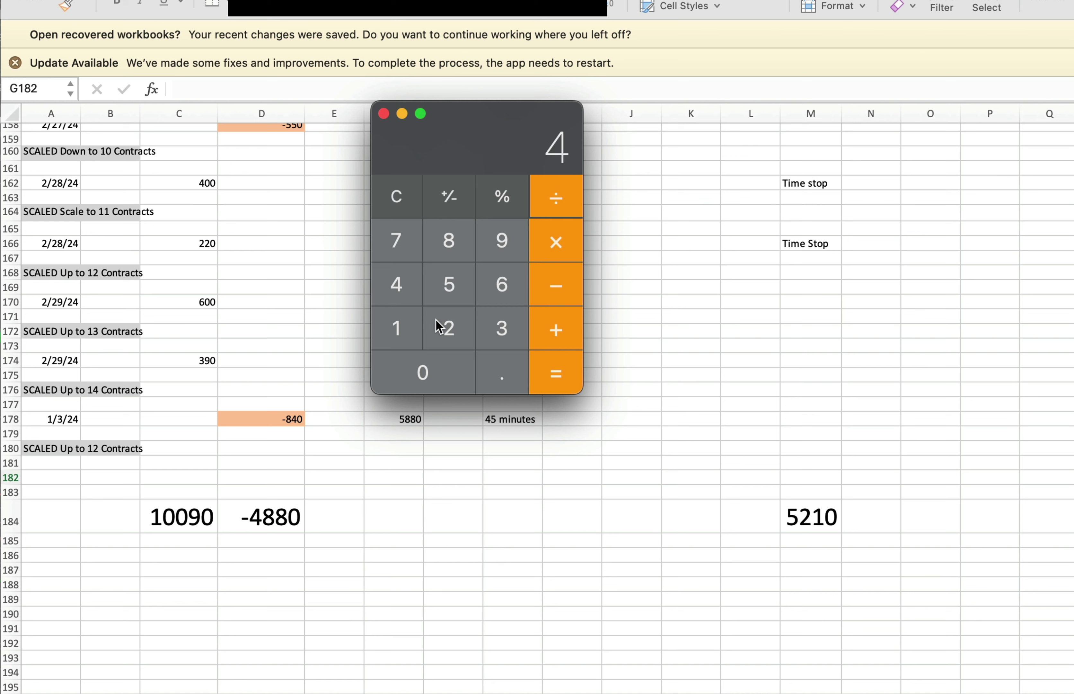
{"action": "left_click", "coordinate": [440, 328]}
{"action": "left_click", "coordinate": [445, 368]}
{"action": "left_click", "coordinate": [560, 369]}
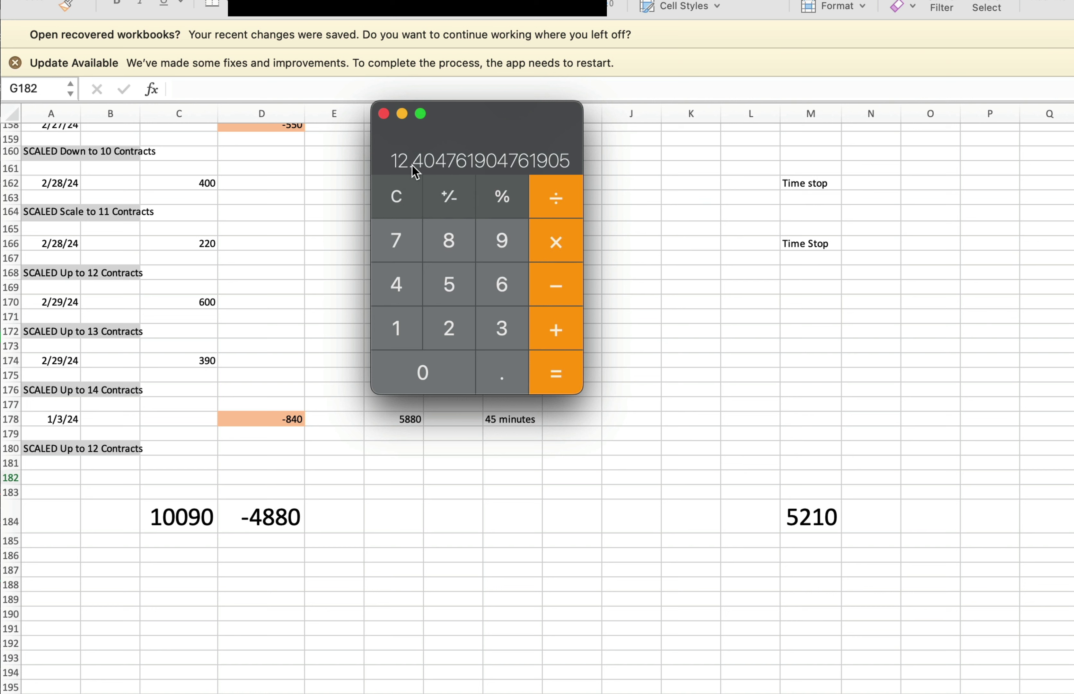
{"action": "mouse_move", "coordinate": [477, 127]}
{"action": "left_mouse_down"}
{"action": "mouse_move", "coordinate": [649, 103]}
{"action": "mouse_move", "coordinate": [498, 121]}
{"action": "left_mouse_up"}
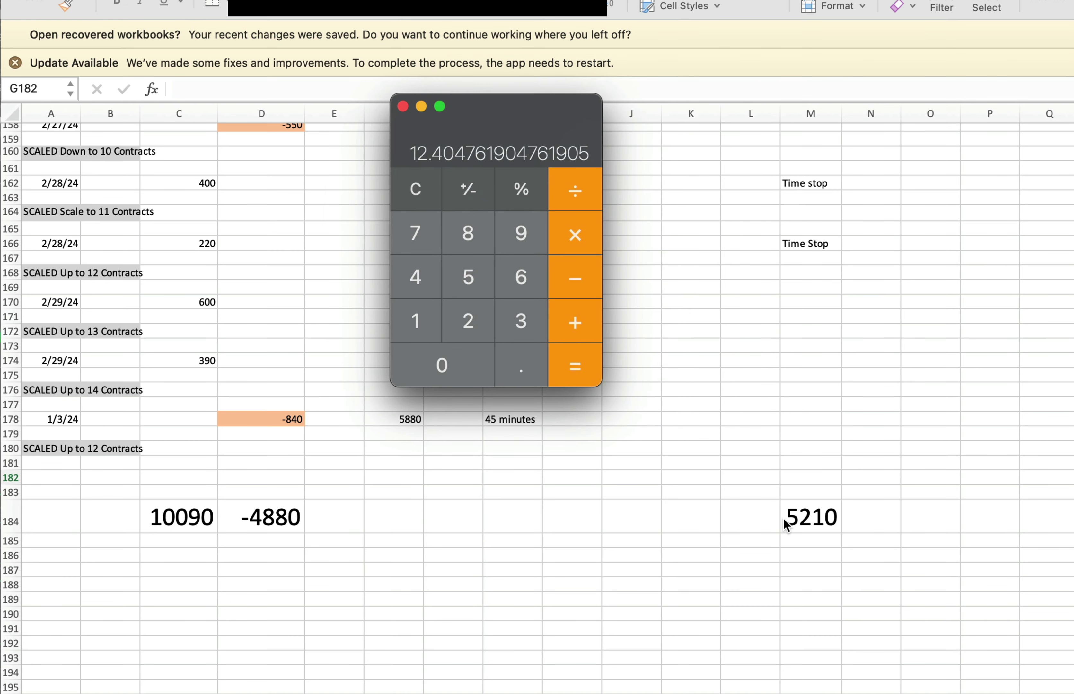
Switch back to Excel and review the trade log from its earliest entries down to the latest losing trade and the totals
{"action": "key", "text": "super+Tab"}
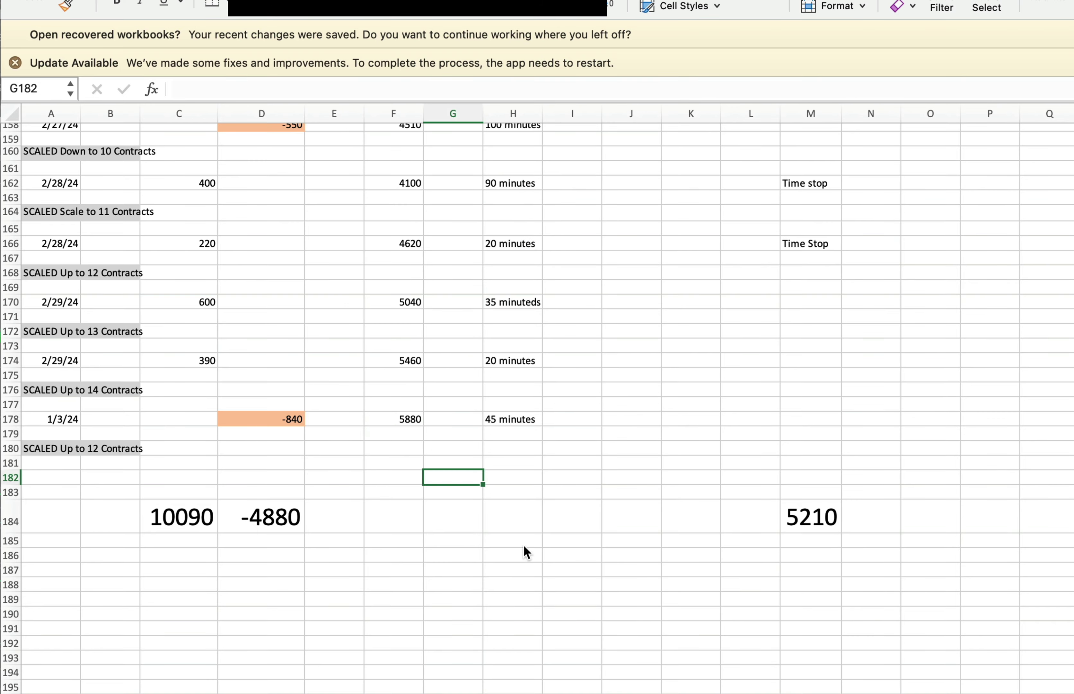
{"action": "scroll", "coordinate": [679, 355], "scroll_direction": "up", "scroll_amount": 20}
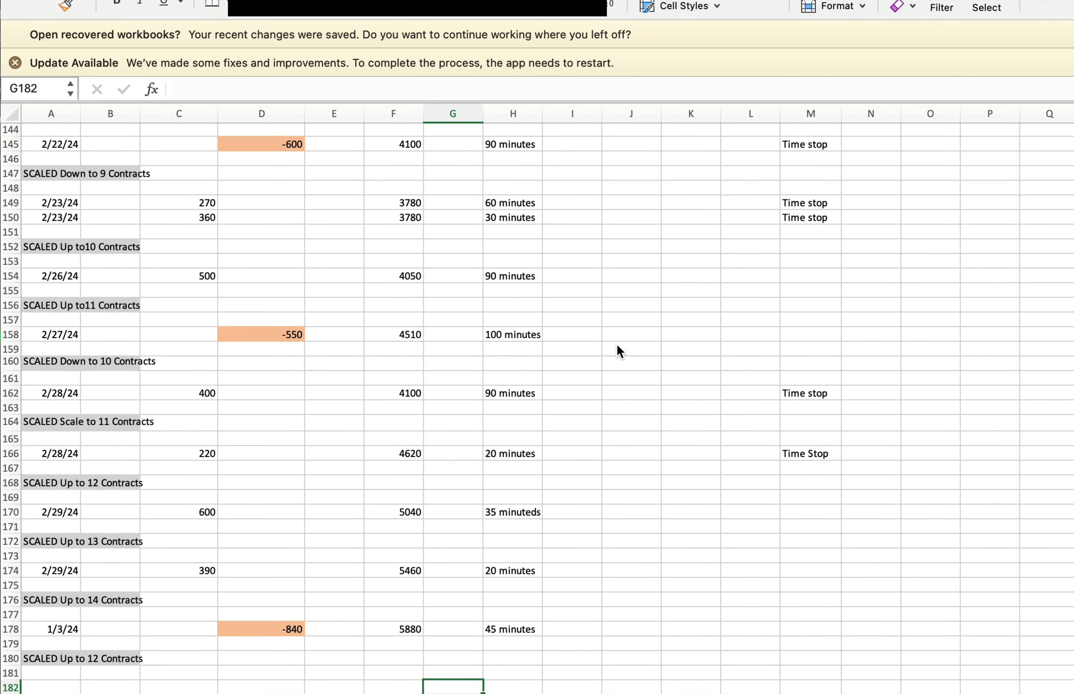
{"action": "scroll", "coordinate": [438, 318], "scroll_direction": "down", "scroll_amount": 20}
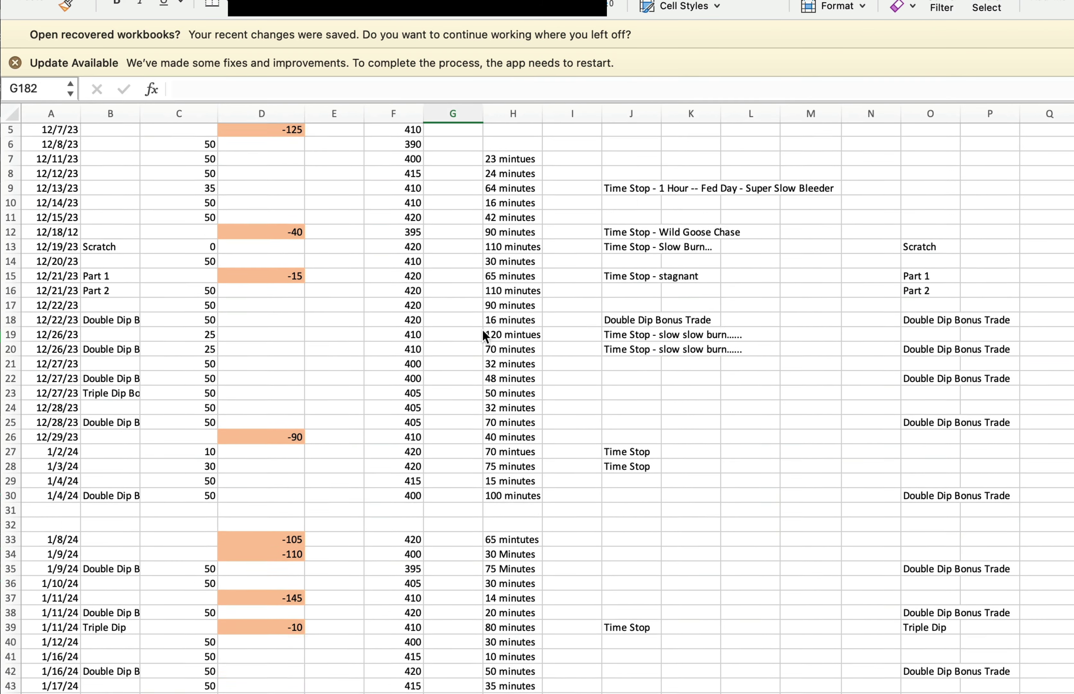
{"action": "scroll", "coordinate": [438, 317], "scroll_direction": "down", "scroll_amount": 8}
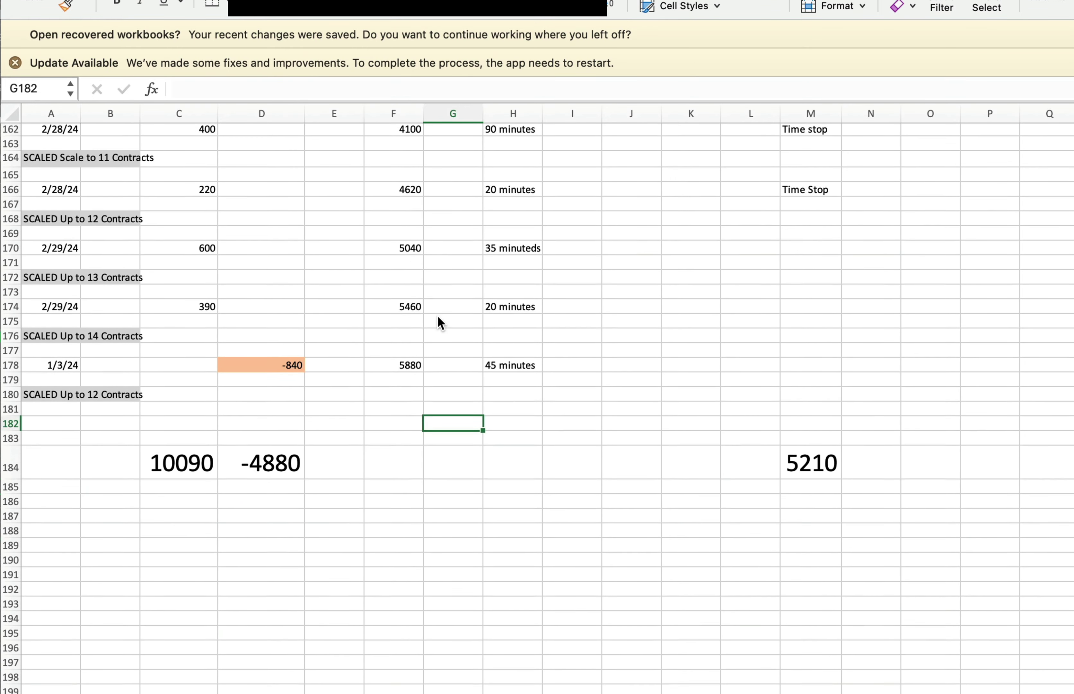
{"action": "scroll", "coordinate": [438, 318], "scroll_direction": "up", "scroll_amount": 3}
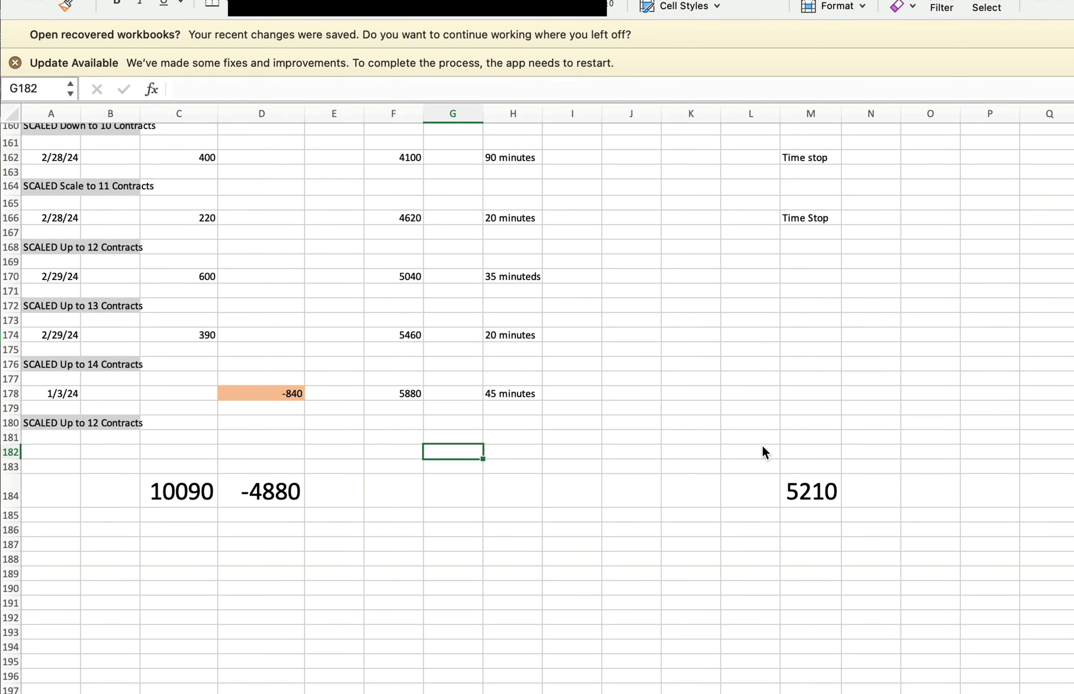
{"action": "left_click", "coordinate": [278, 350]}
{"action": "left_click", "coordinate": [256, 396]}
{"action": "left_click", "coordinate": [255, 321]}
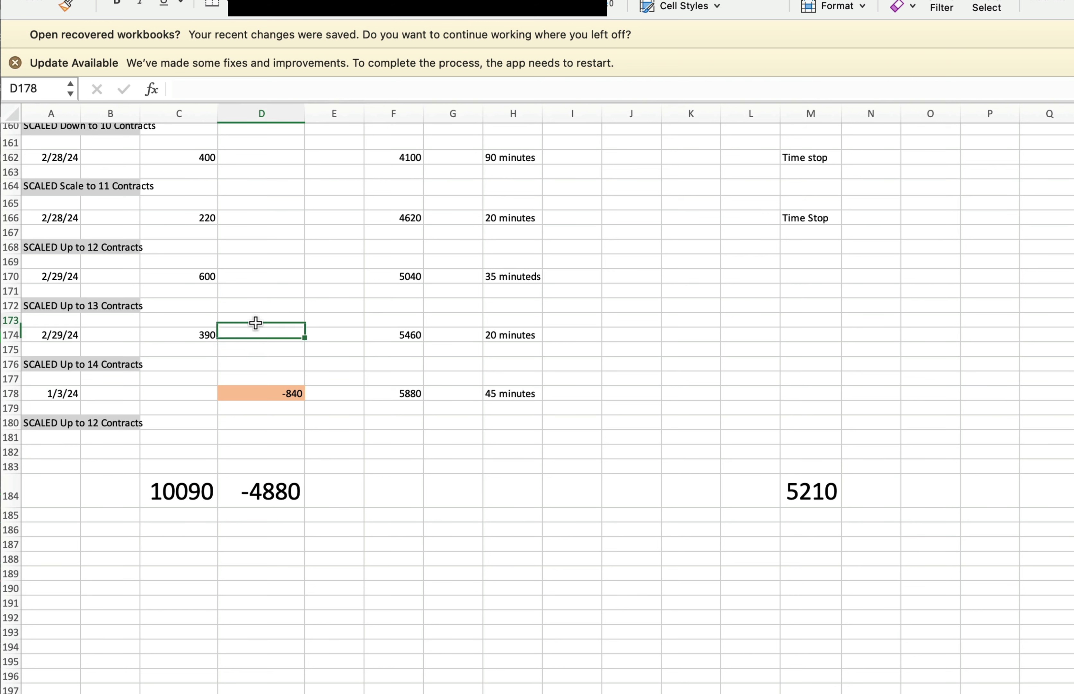
{"action": "left_click", "coordinate": [457, 465]}
{"action": "left_click", "coordinate": [467, 434]}
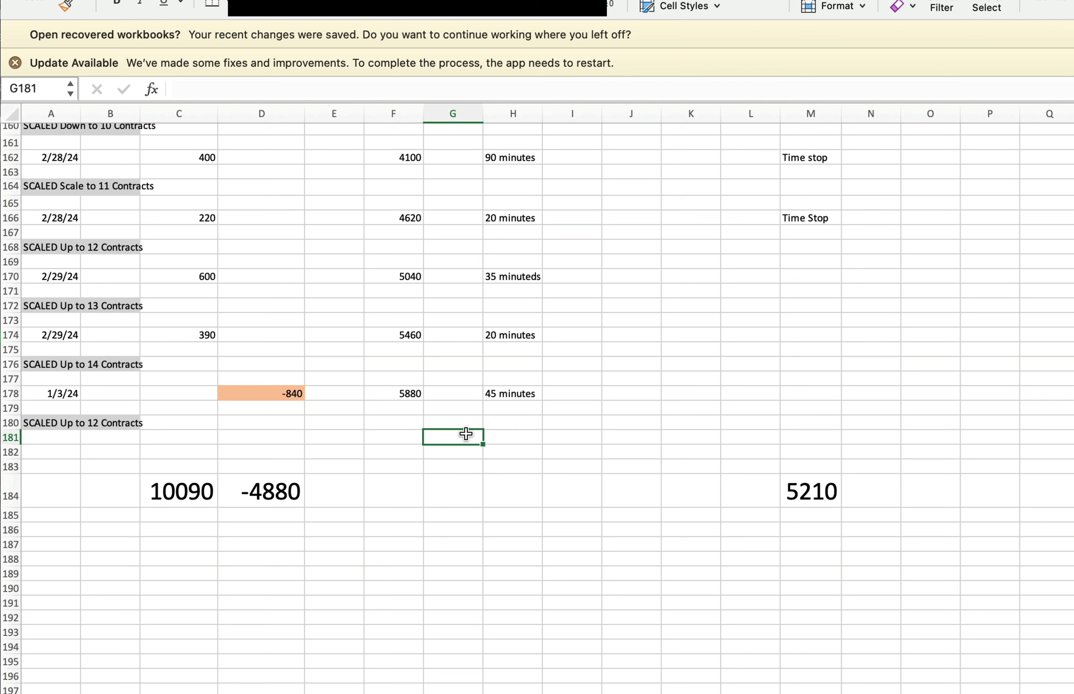